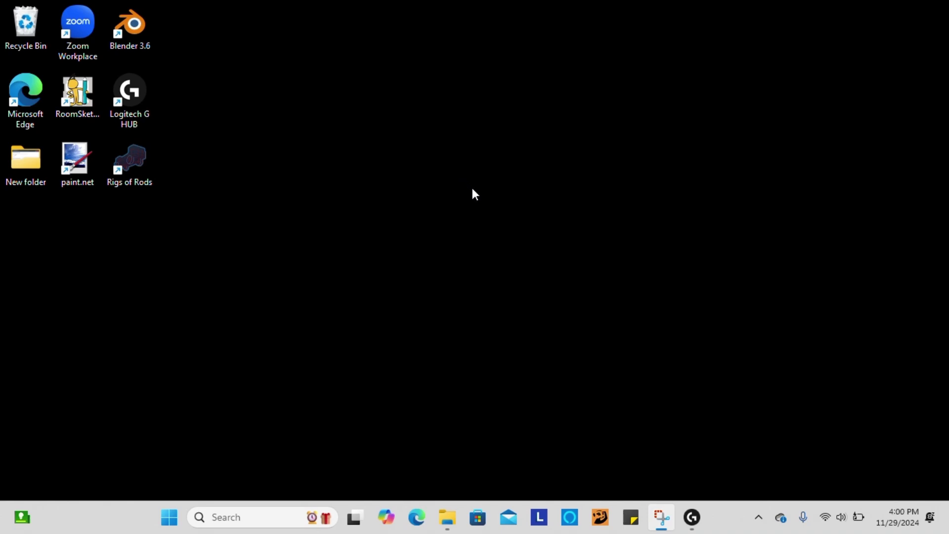
Step: Open the config folder inside Documents > My Games > Rigs of Rods in File Explorer
click(449, 525)
click(415, 333)
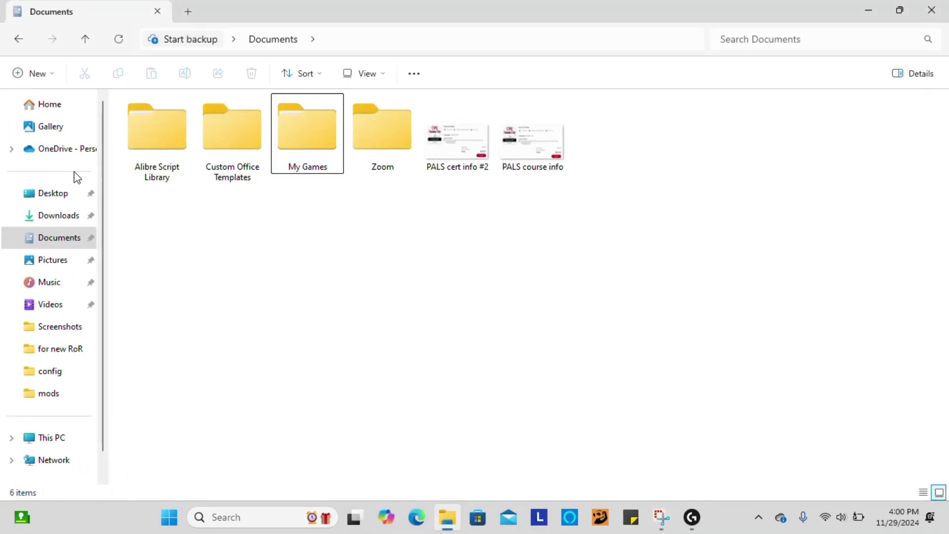
click(43, 202)
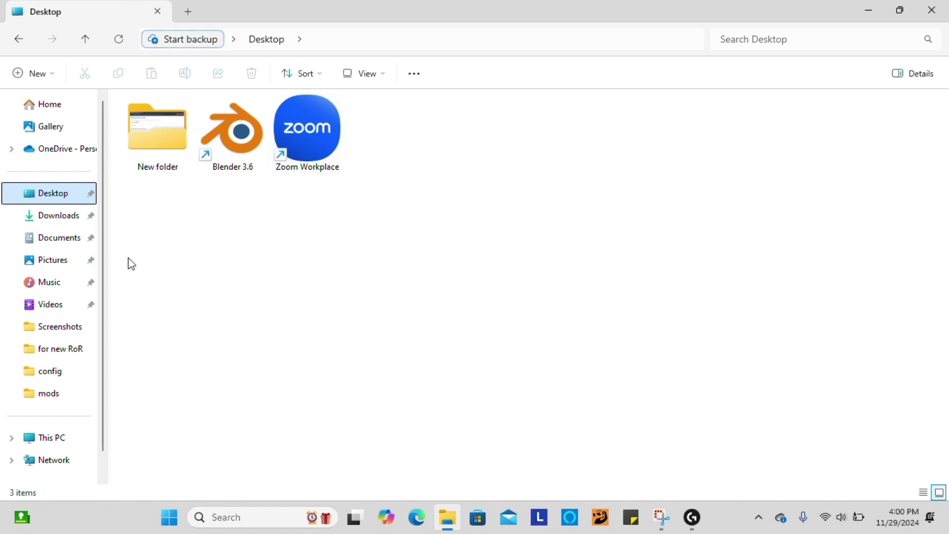
click(65, 243)
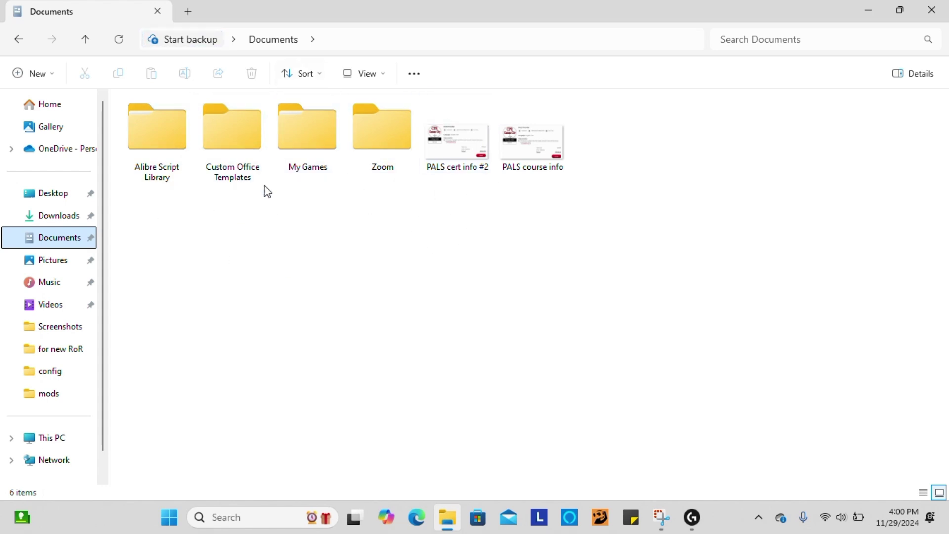
double_click(308, 137)
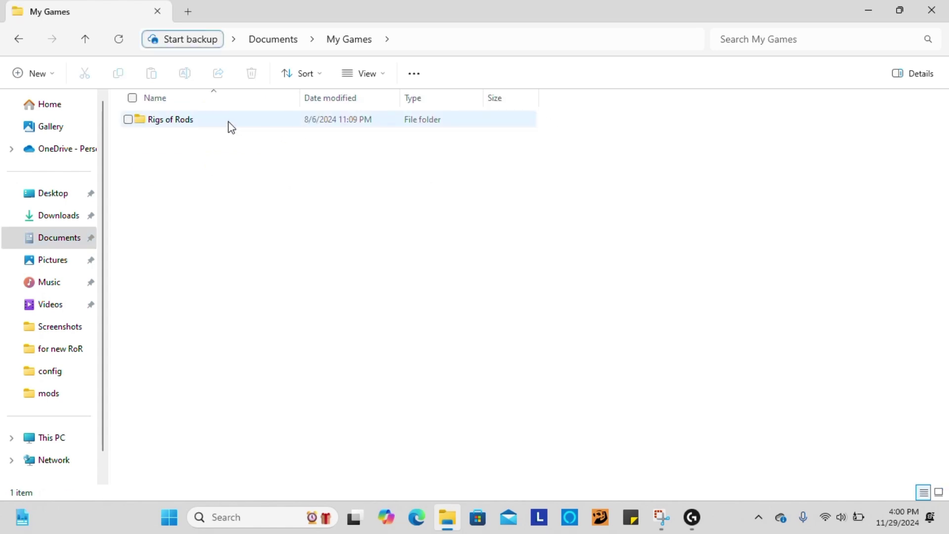
double_click(230, 127)
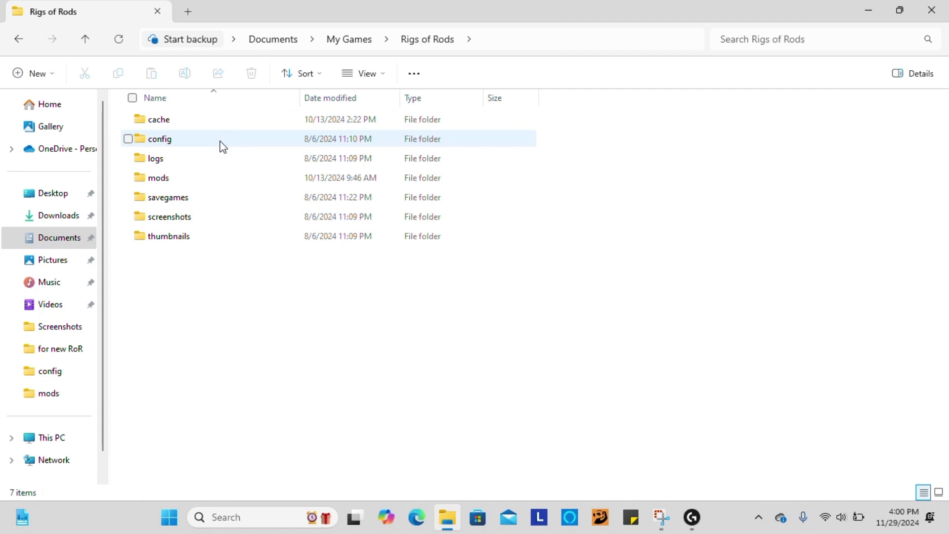
click(184, 144)
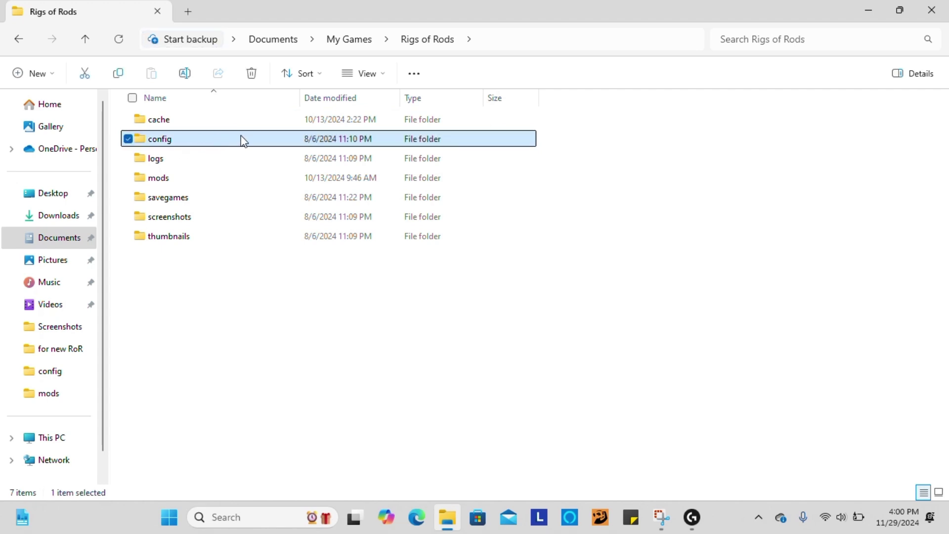
double_click(258, 140)
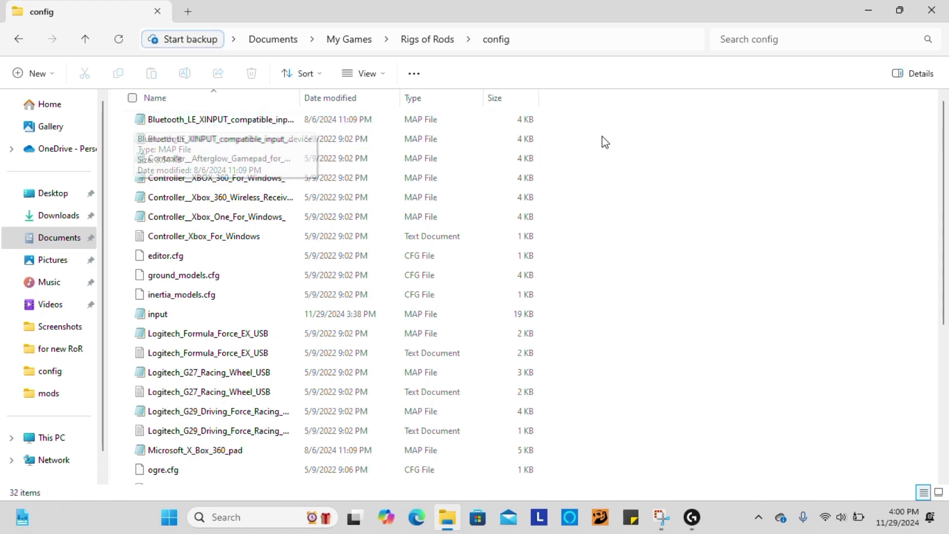
Step: Find the input MAP file among the config files and open it
scroll(373, 198, down, 4)
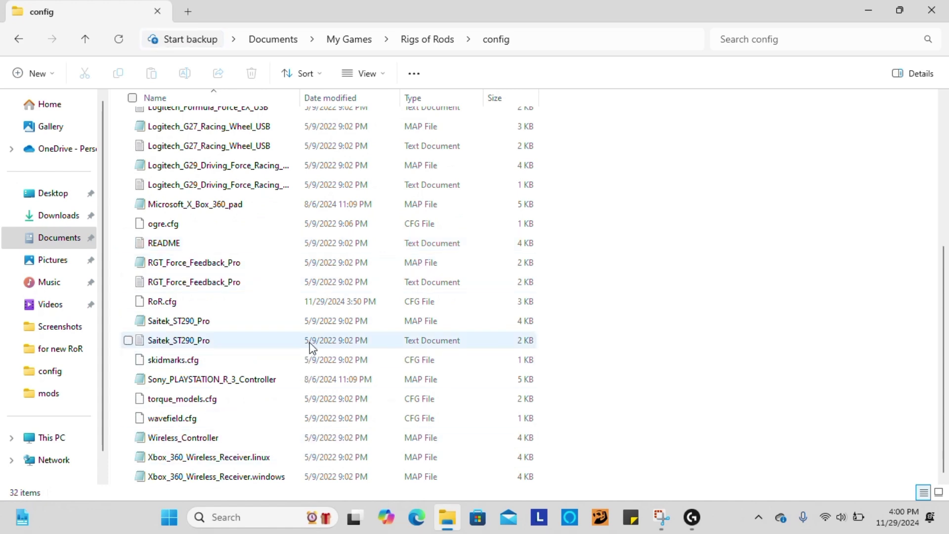
scroll(314, 341, up, 4)
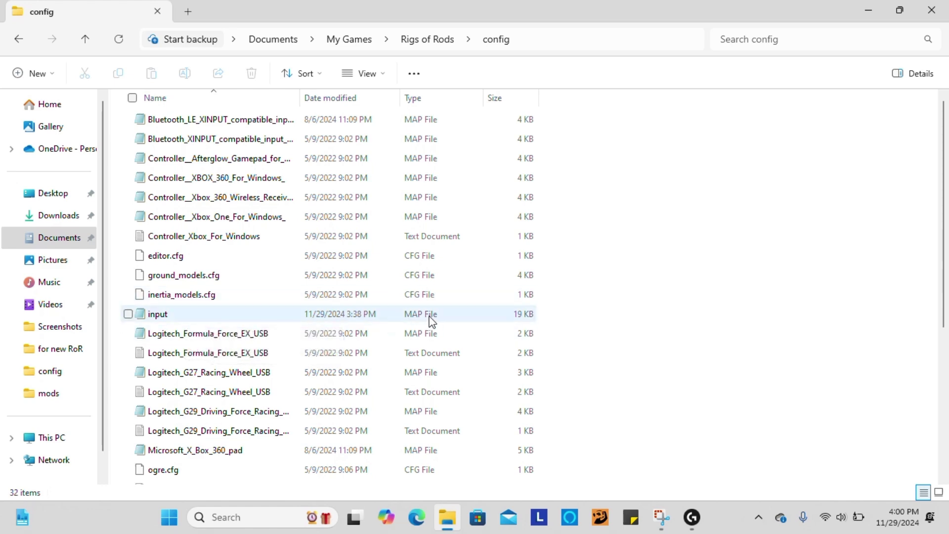
double_click(253, 313)
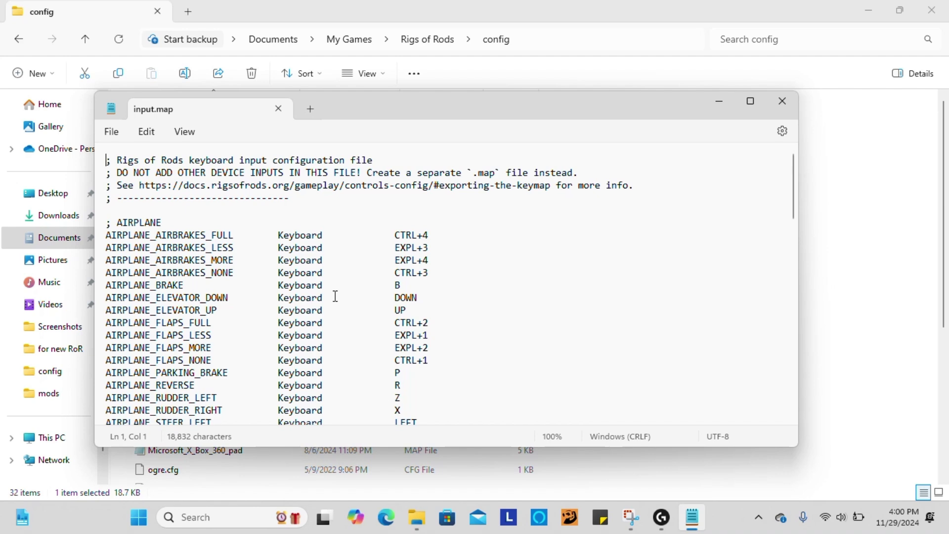
Step: Examine the airplane, boat, camera, sky and character key assignments in input.map
scroll(336, 296, down, 8)
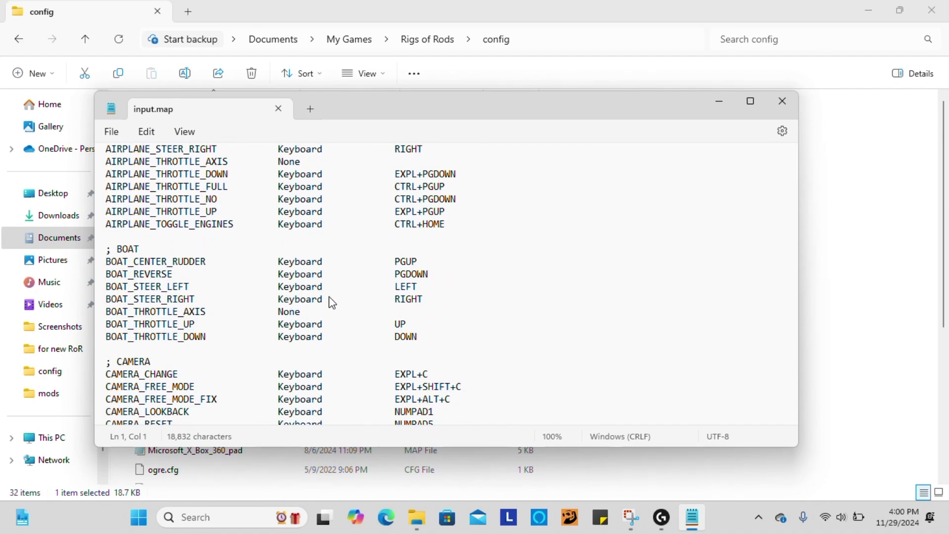
scroll(332, 303, down, 2)
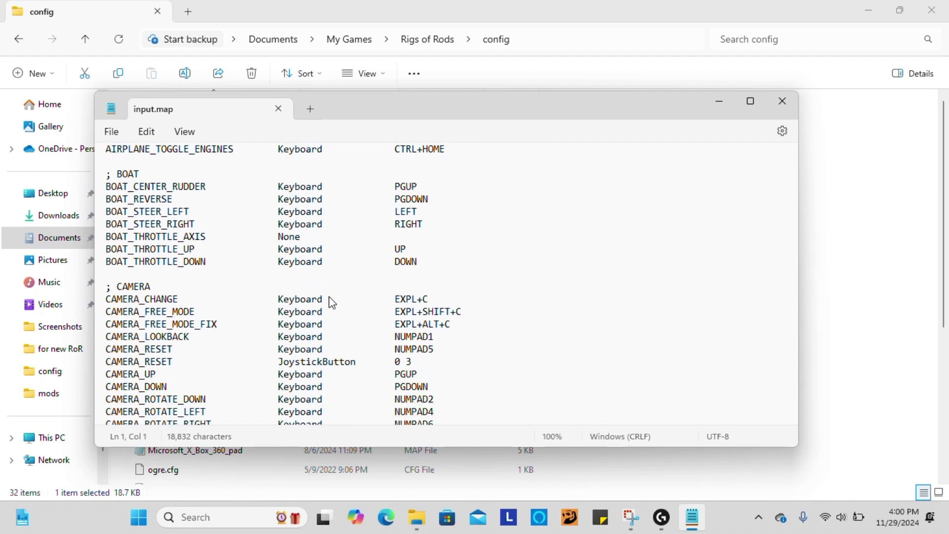
scroll(332, 303, down, 6)
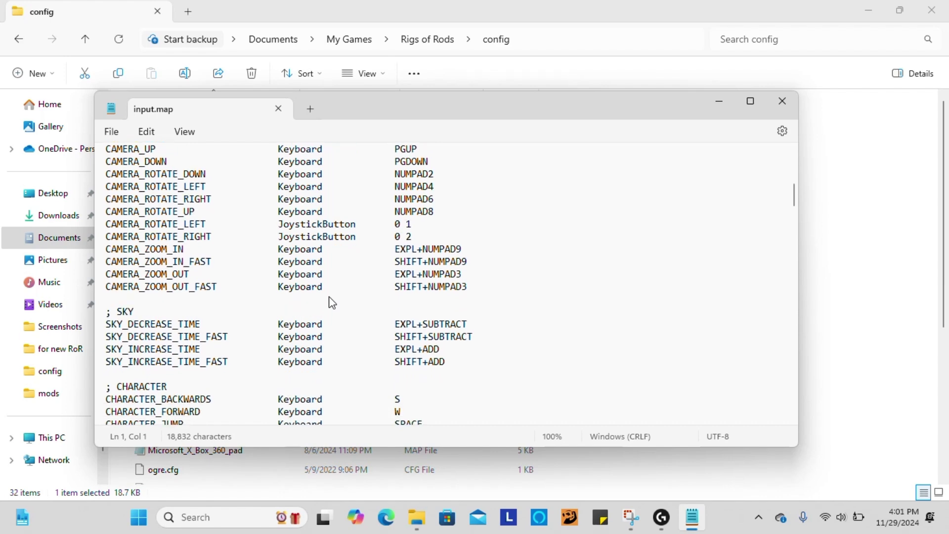
scroll(332, 303, down, 2)
scroll(331, 301, up, 4)
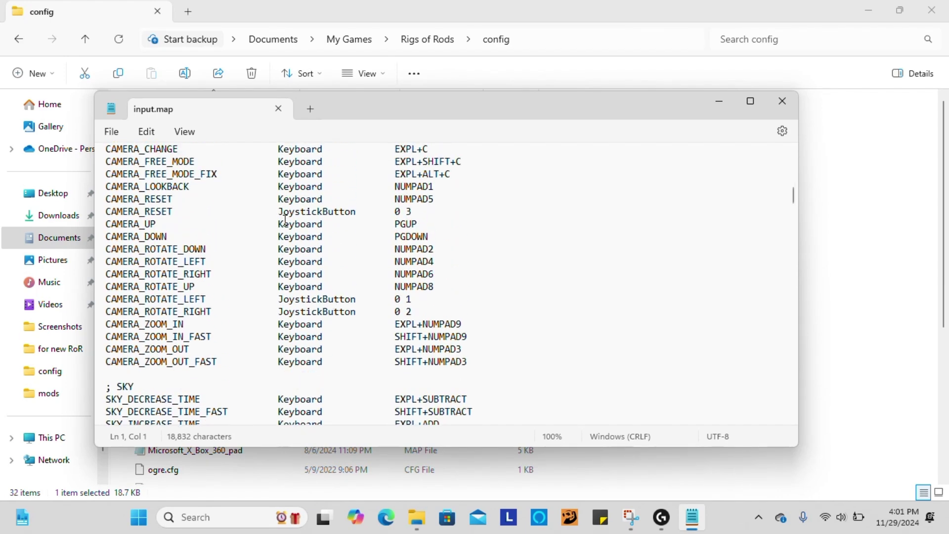
scroll(285, 219, down, 4)
drag(272, 248, 423, 415)
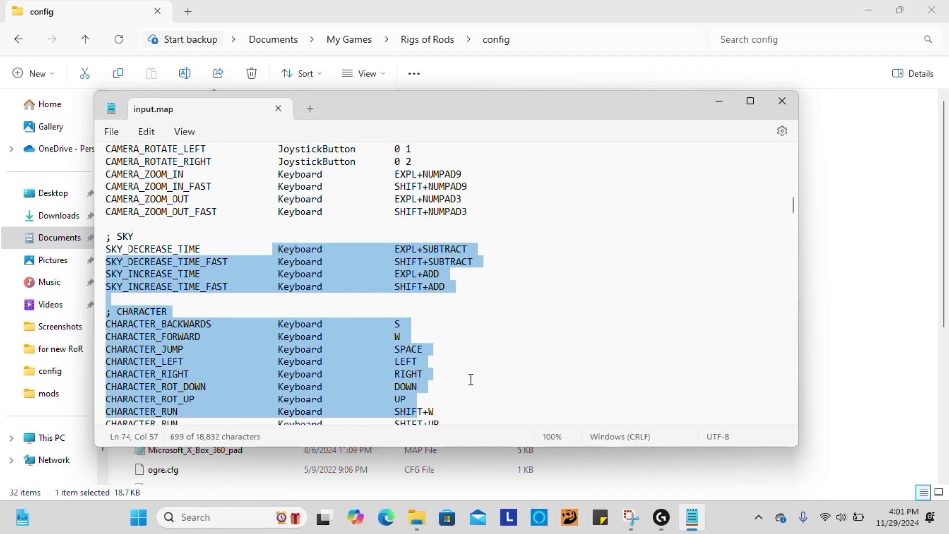
click(486, 366)
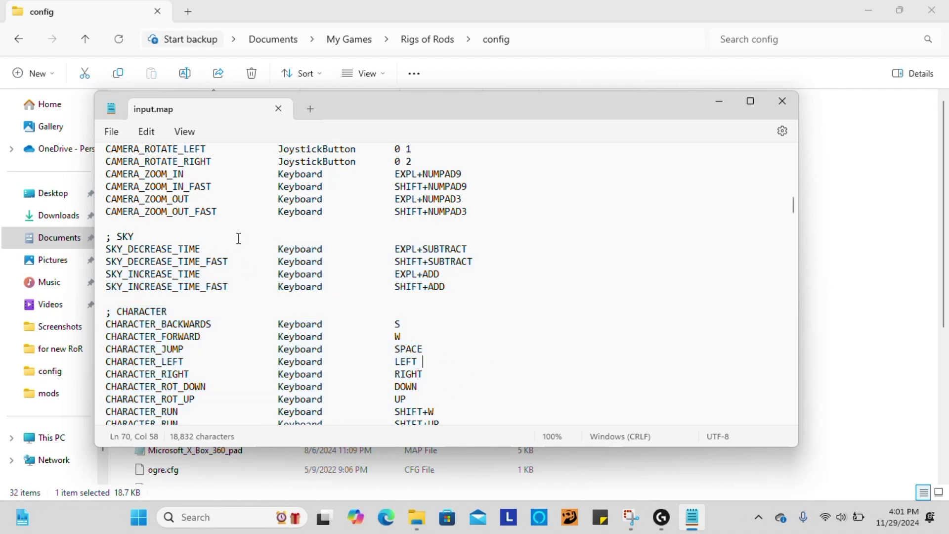
Step: Examine the joystick assignments in the COMMANDS and TRUCK sections of input.map, including the TRUCK_ACCELERATE JoystickAxis line
scroll(295, 250, down, 6)
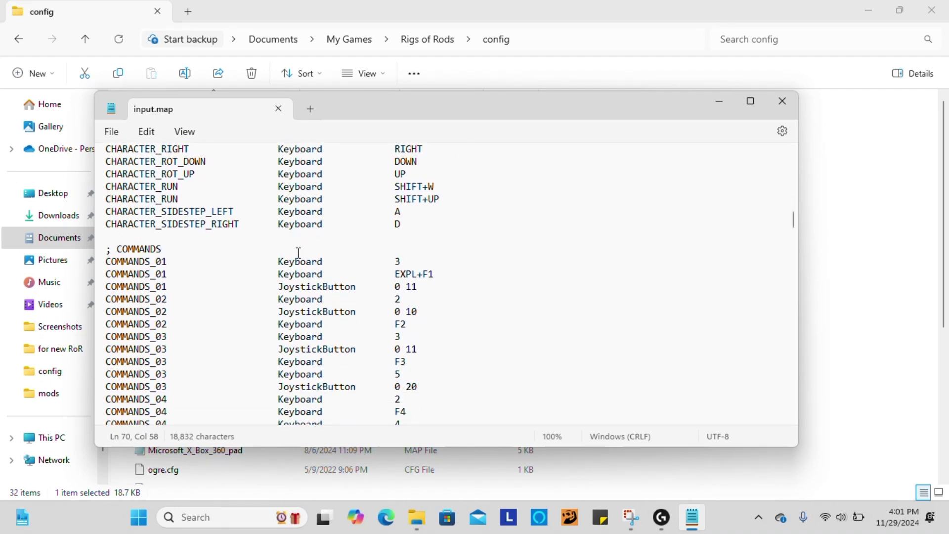
scroll(298, 253, down, 1)
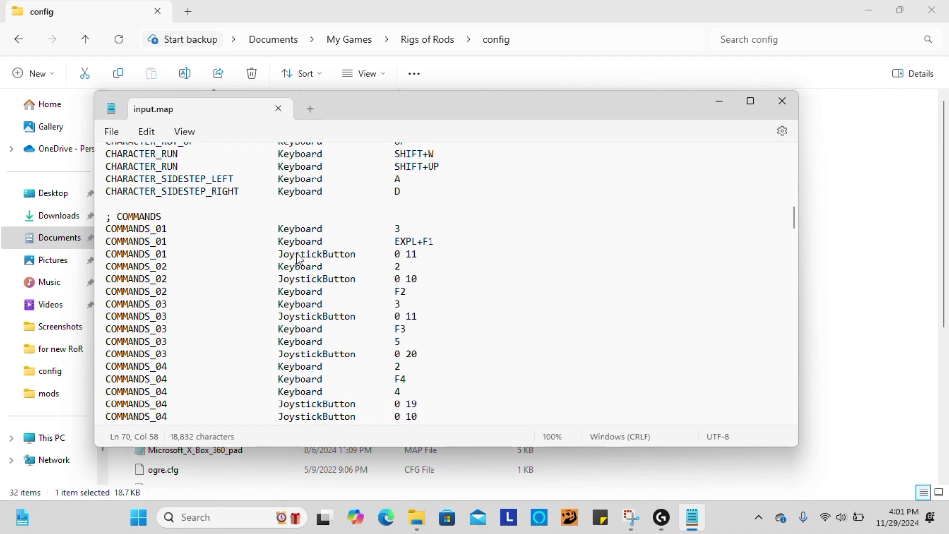
drag(277, 250, 361, 252)
scroll(358, 259, down, 15)
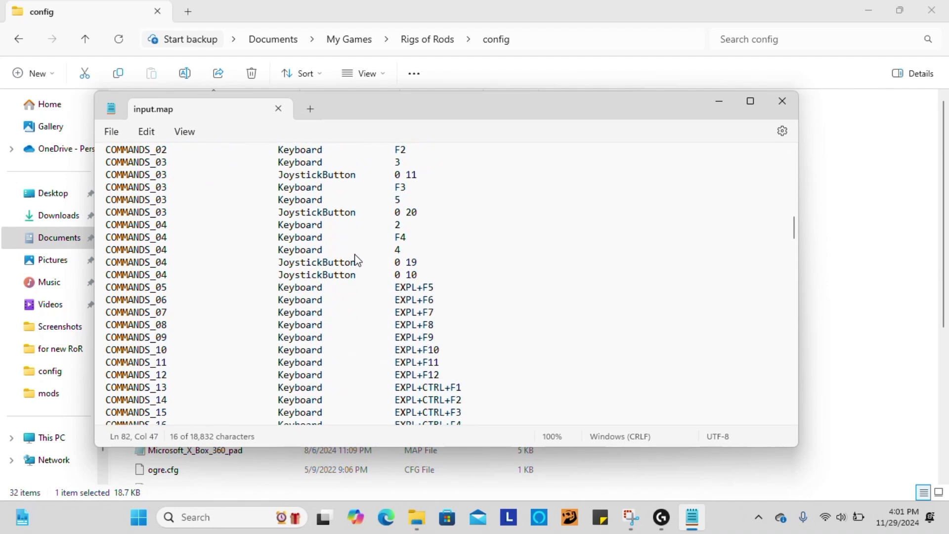
scroll(358, 259, down, 20)
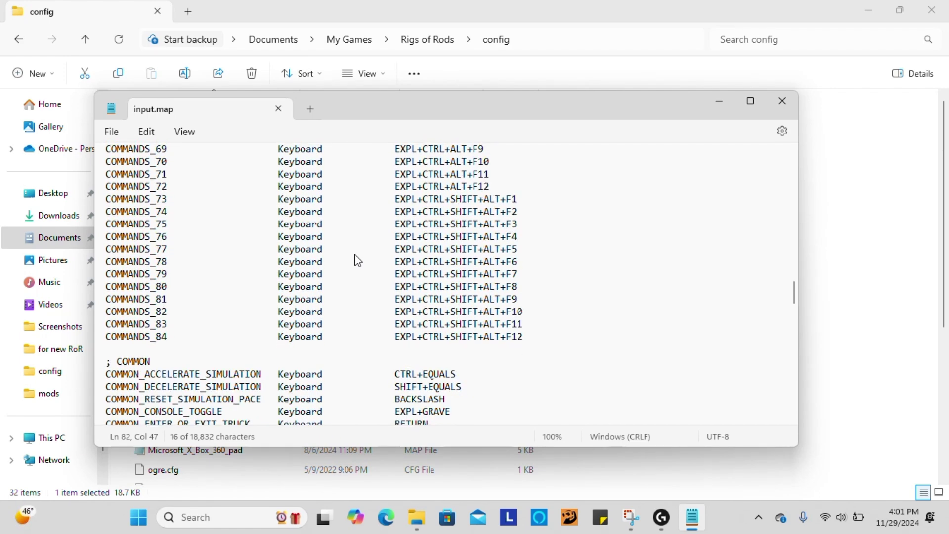
scroll(358, 260, down, 20)
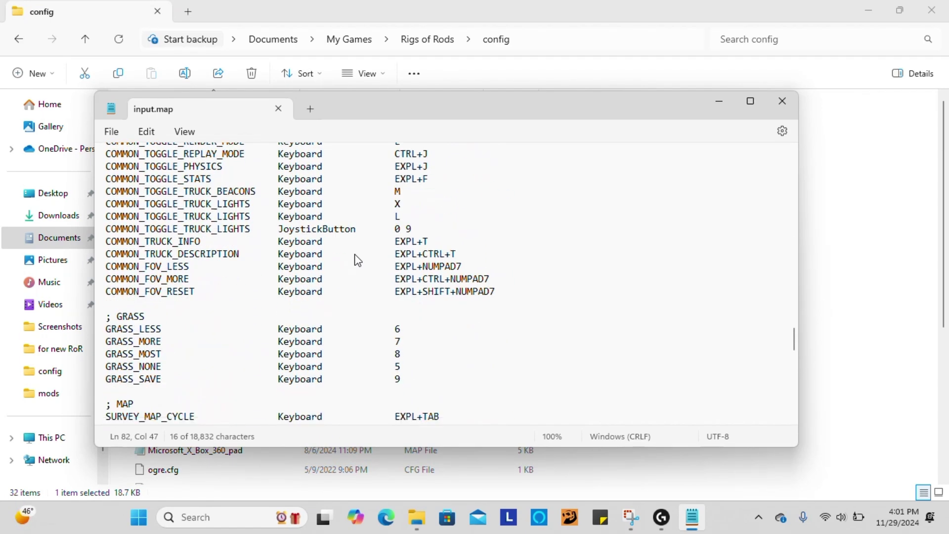
scroll(358, 261, down, 1)
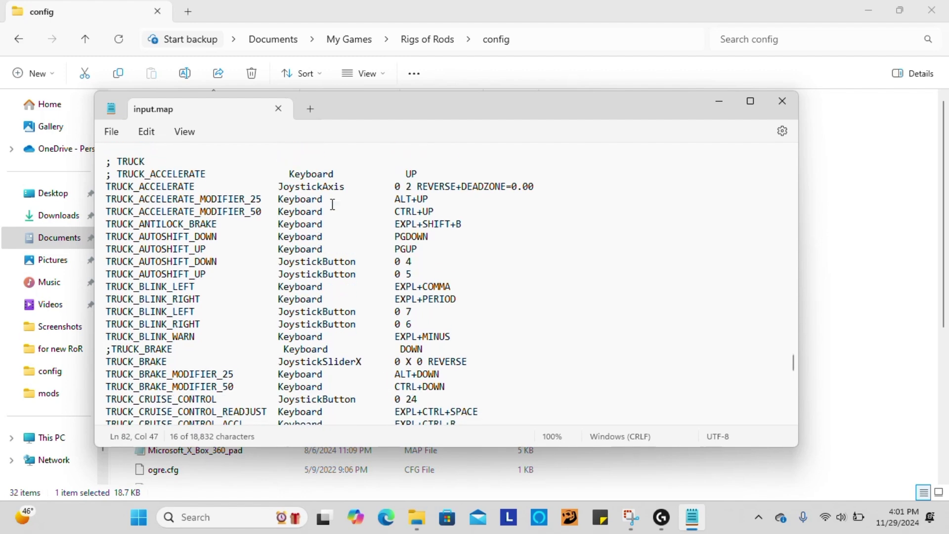
drag(330, 192, 463, 183)
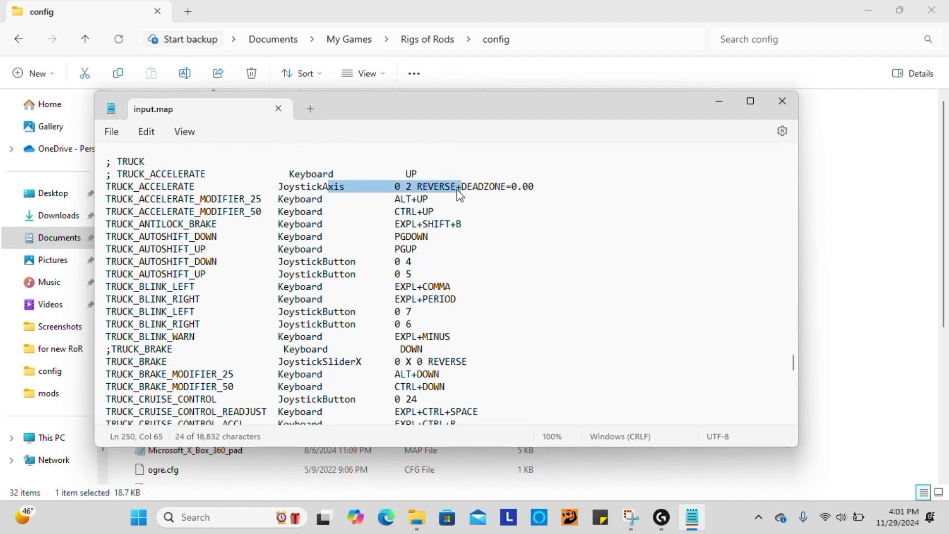
Step: Return to the config folder and open the Logitech G29 Driving Force Racing Wheel MAP file
click(656, 14)
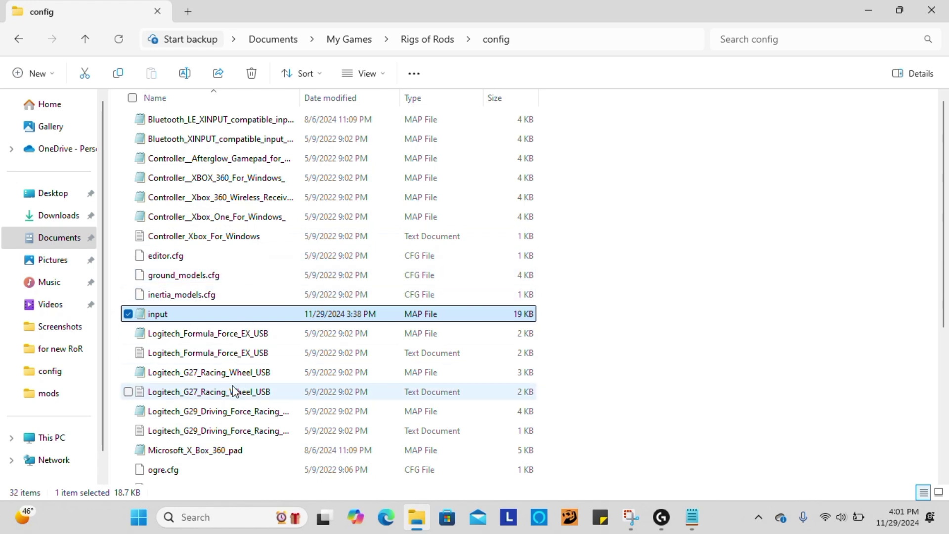
click(257, 413)
double_click(257, 413)
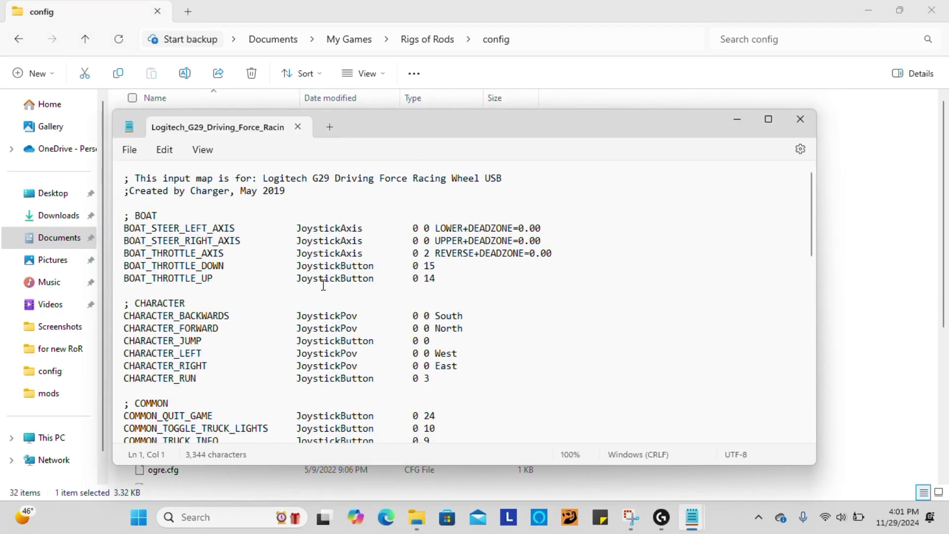
Step: Read through the Logitech G29 input map from the BOAT section to the TRUCK joystick assignments
scroll(323, 286, down, 6)
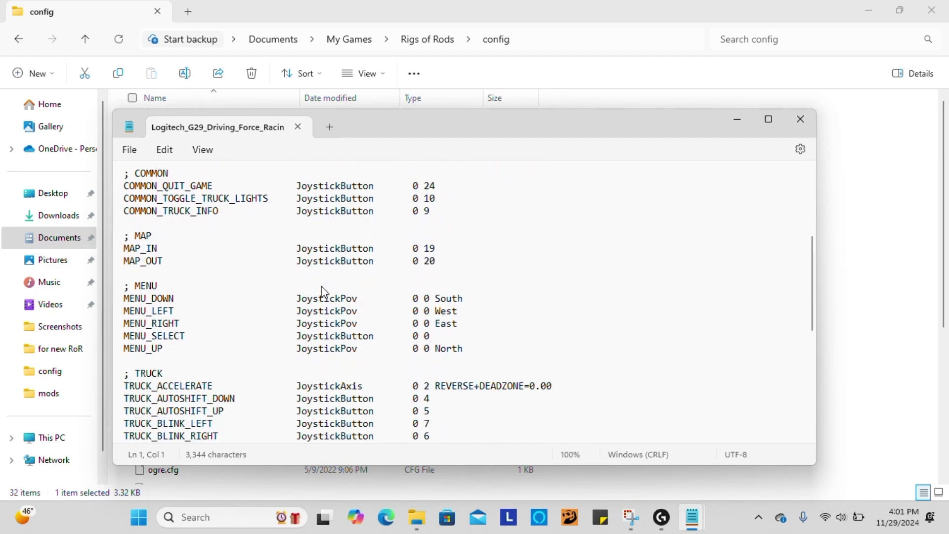
scroll(324, 290, up, 6)
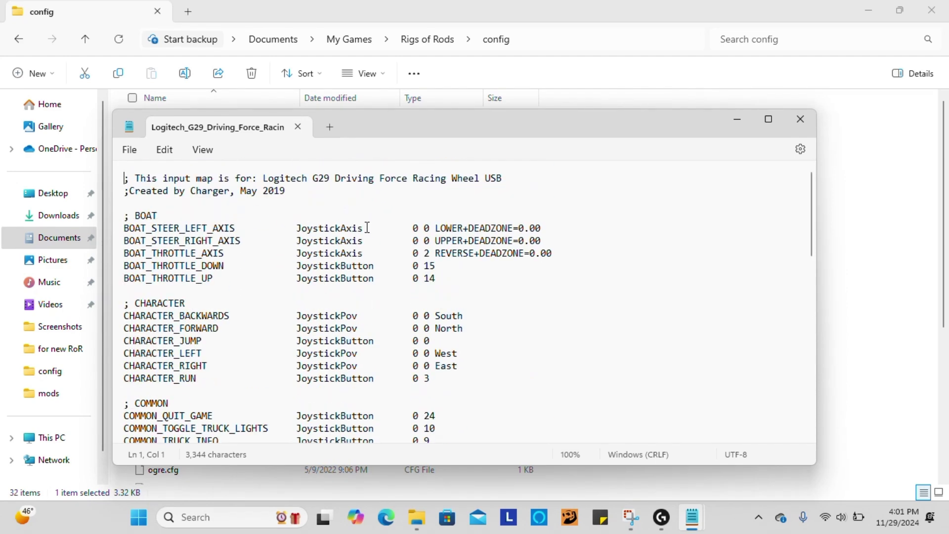
scroll(368, 230, down, 10)
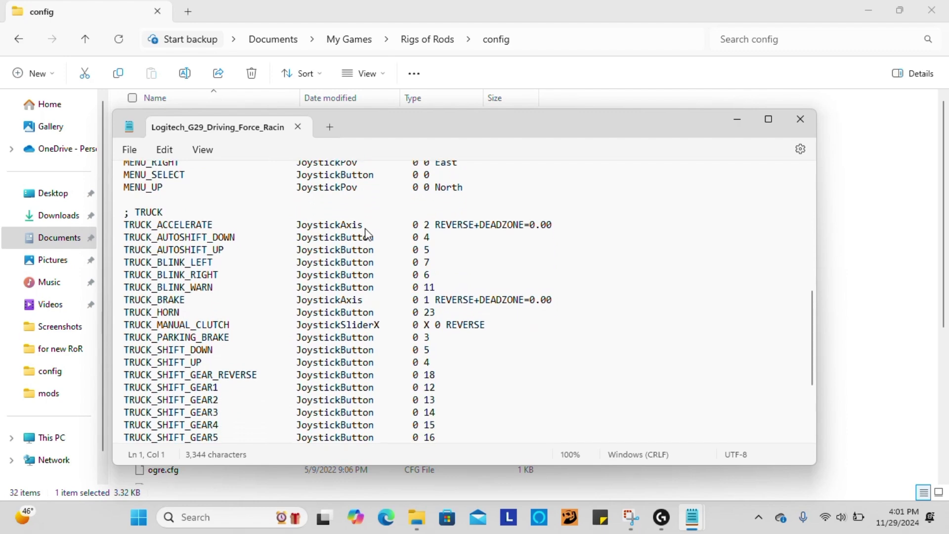
scroll(367, 232, down, 5)
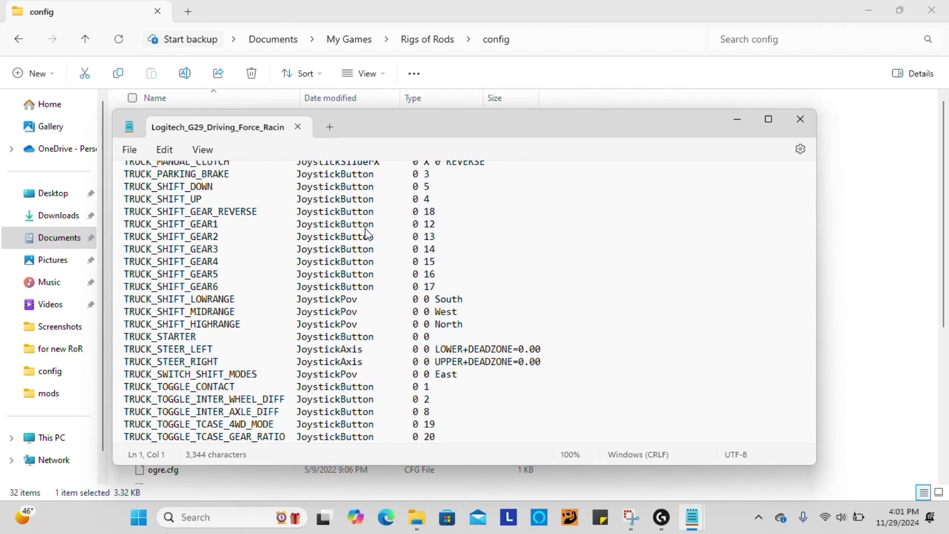
scroll(368, 232, up, 15)
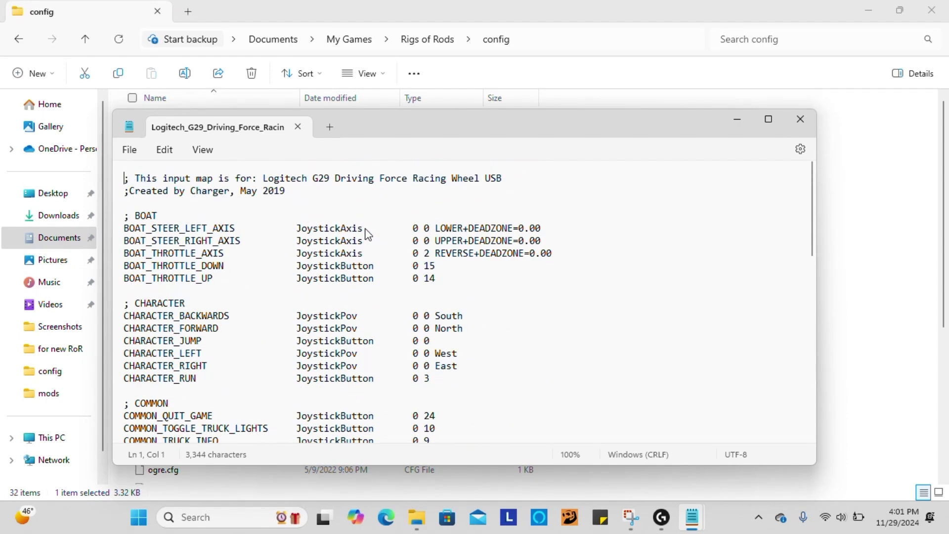
scroll(368, 233, down, 15)
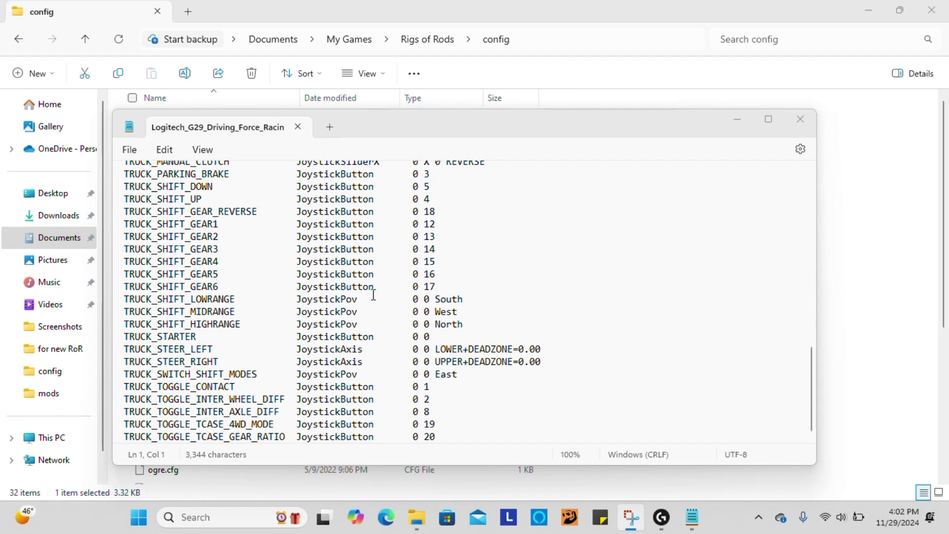
scroll(375, 294, up, 11)
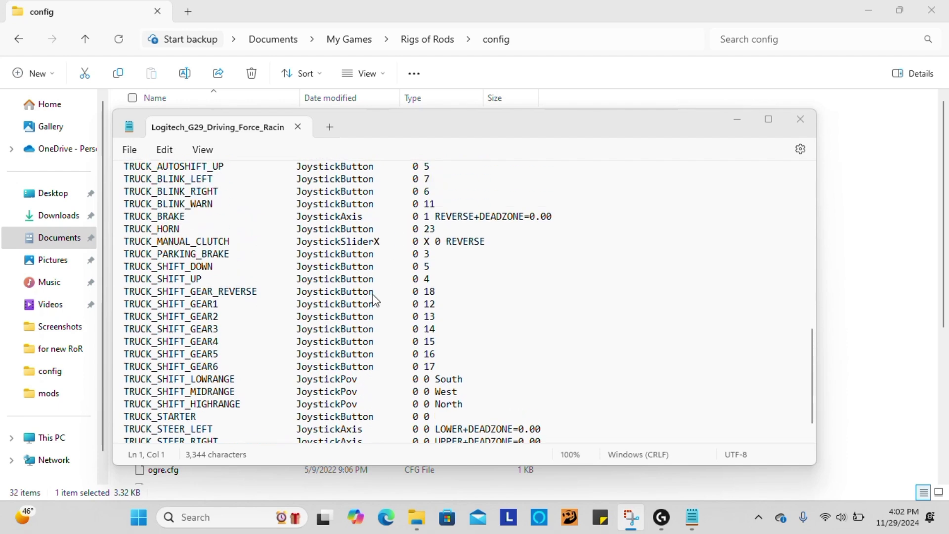
scroll(374, 296, up, 6)
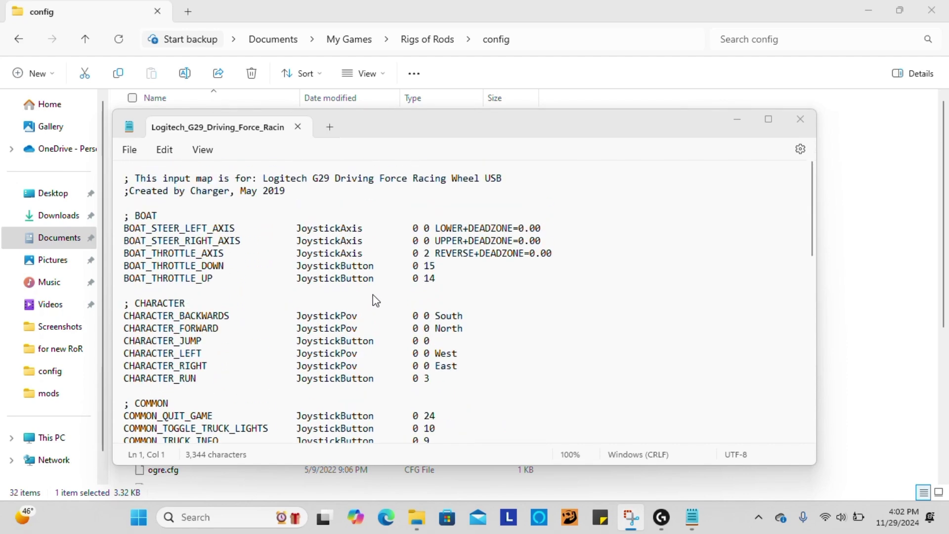
scroll(373, 295, down, 10)
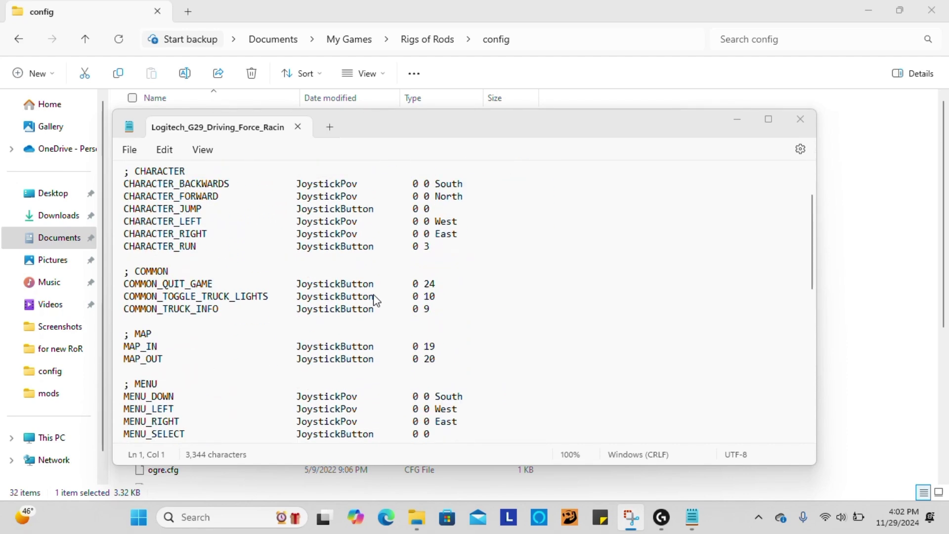
Step: Switch to input.map and examine its TRUCK section from the brake and horn lines to the steering assignments
mouse_move(692, 525)
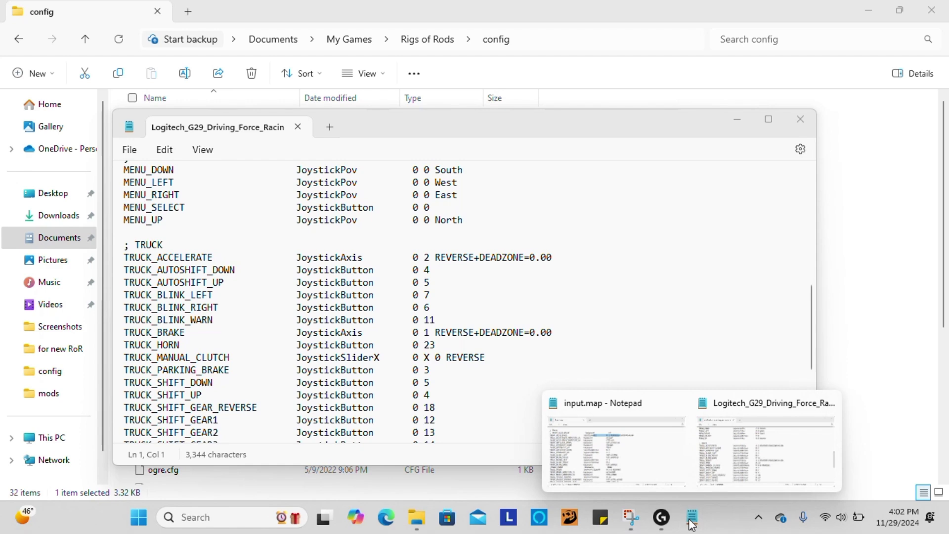
click(653, 456)
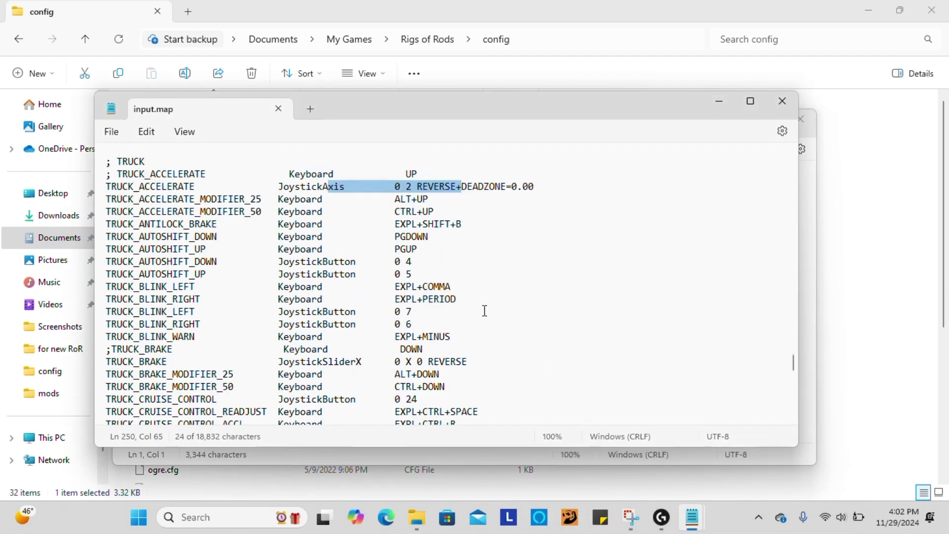
click(484, 311)
scroll(484, 317, down, 5)
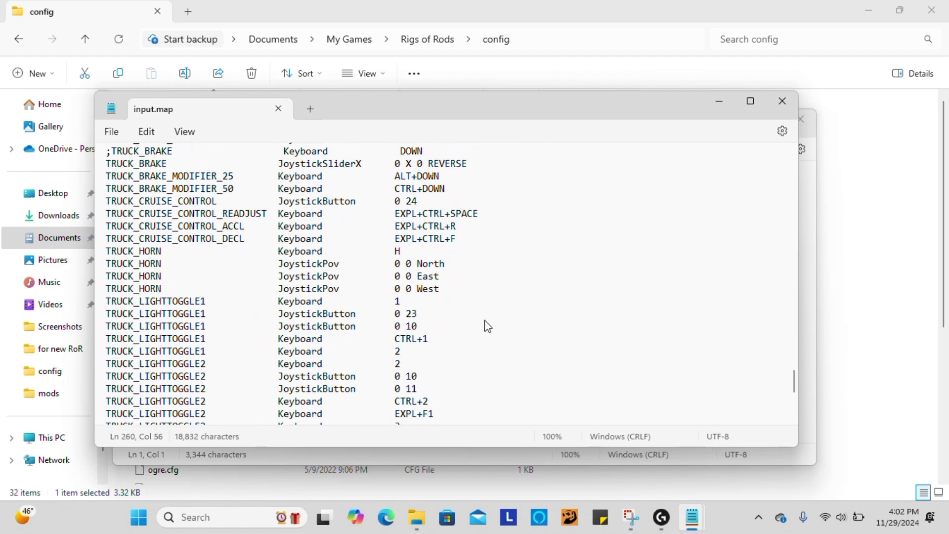
scroll(488, 326, down, 12)
scroll(461, 253, up, 4)
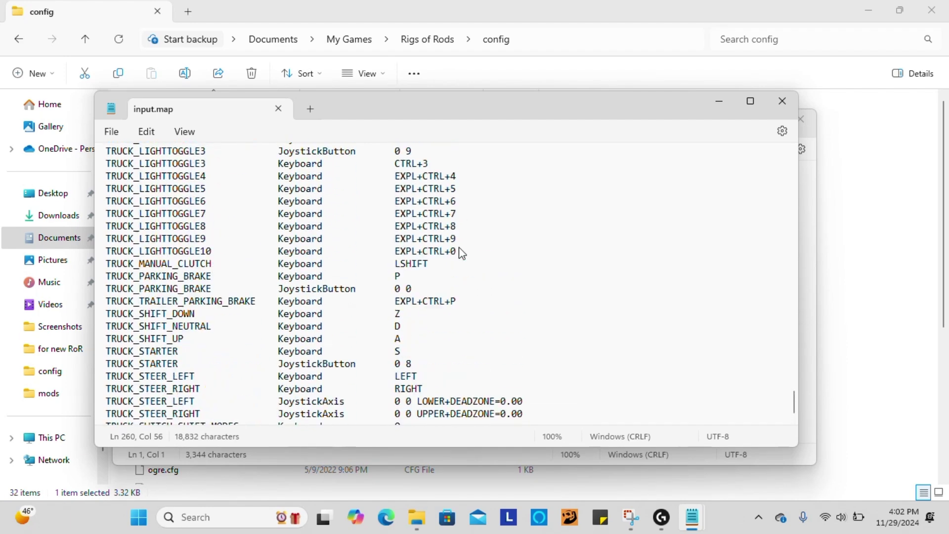
scroll(460, 250, up, 9)
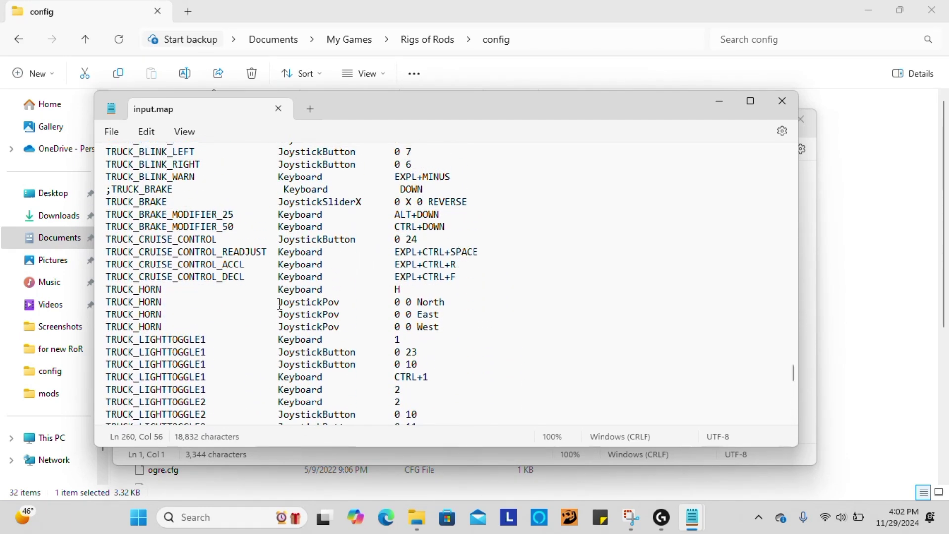
scroll(300, 325, down, 2)
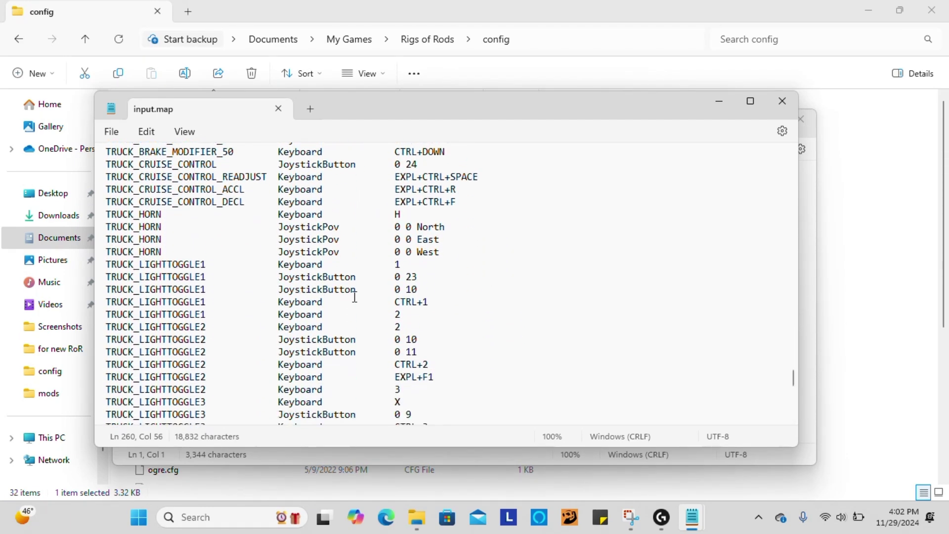
Step: Switch back to the Logitech G29 map file and review its sections from BOAT to TRUCK
mouse_move(692, 517)
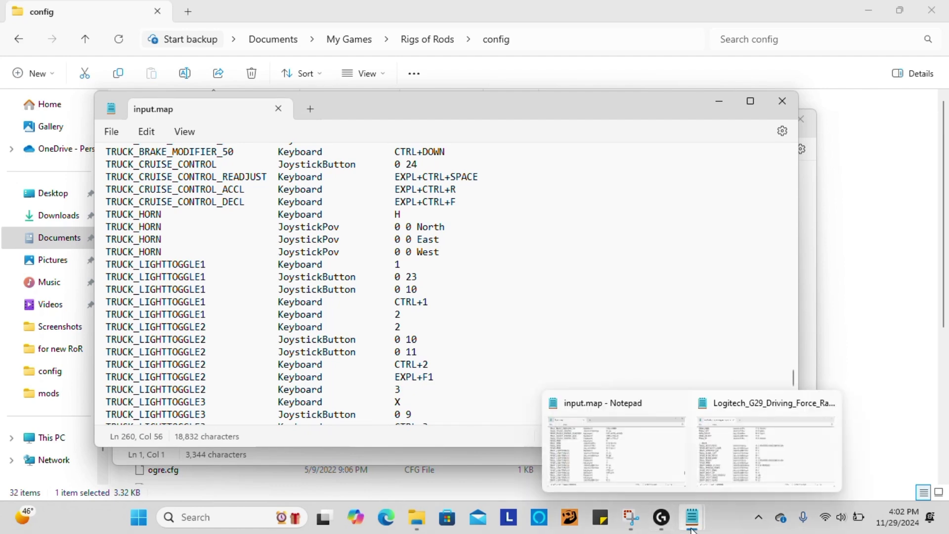
click(746, 469)
scroll(382, 327, down, 5)
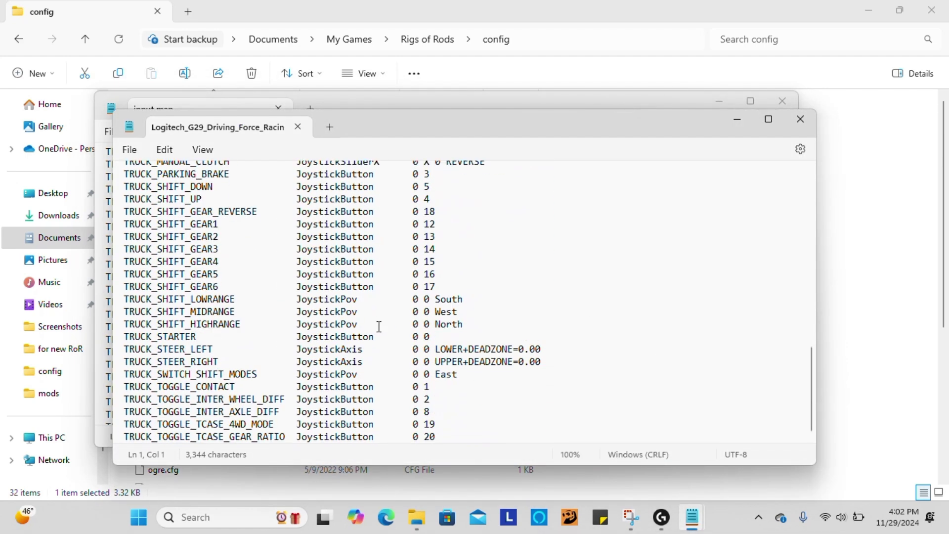
scroll(380, 329, up, 15)
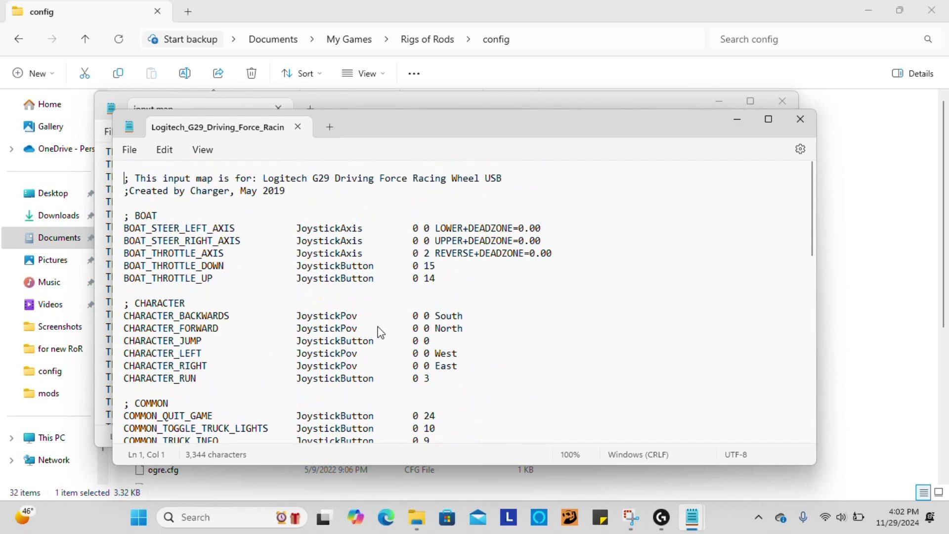
scroll(379, 330, down, 8)
scroll(244, 303, down, 6)
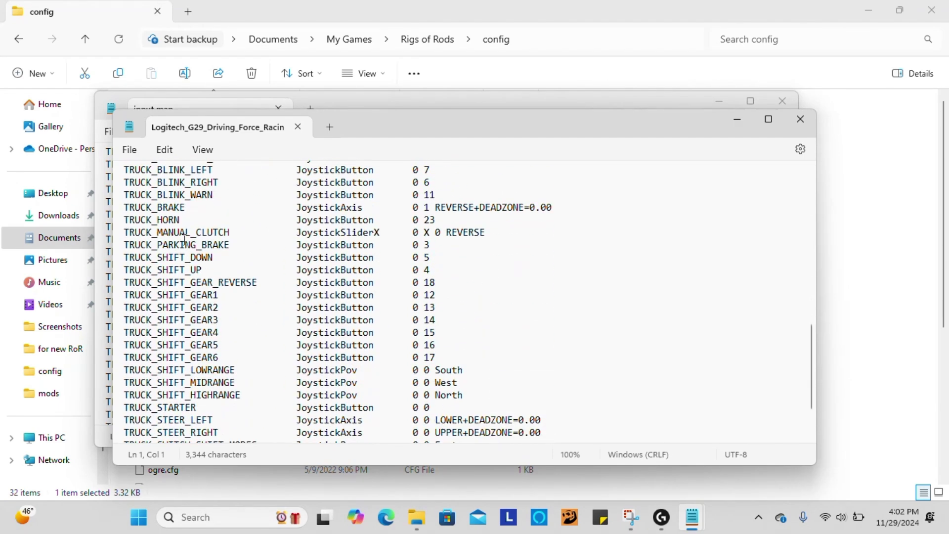
scroll(185, 244, up, 4)
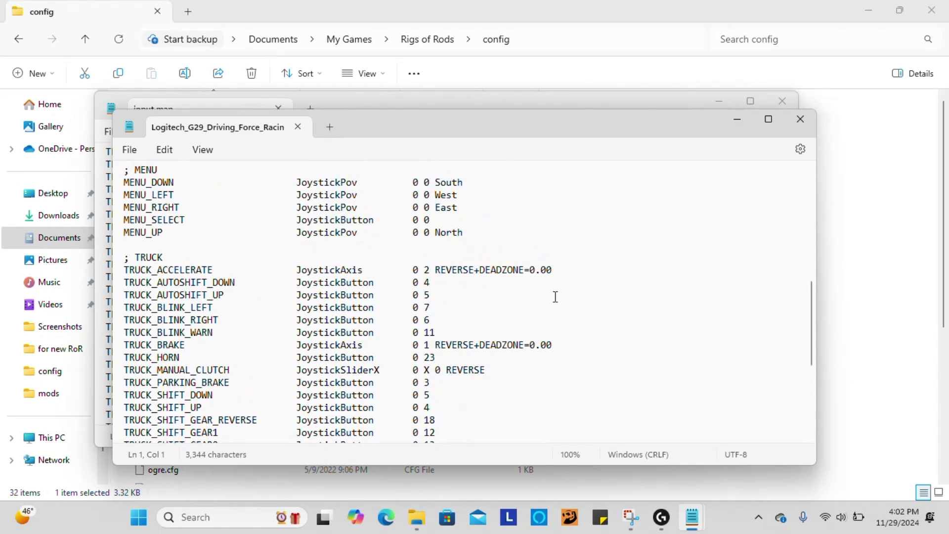
Step: Examine the TRUCK_ACCELERATE and TRUCK_BRAKE JoystickAxis lines in the G29 map, plus its gear shift and steering entries
drag(554, 272, 241, 272)
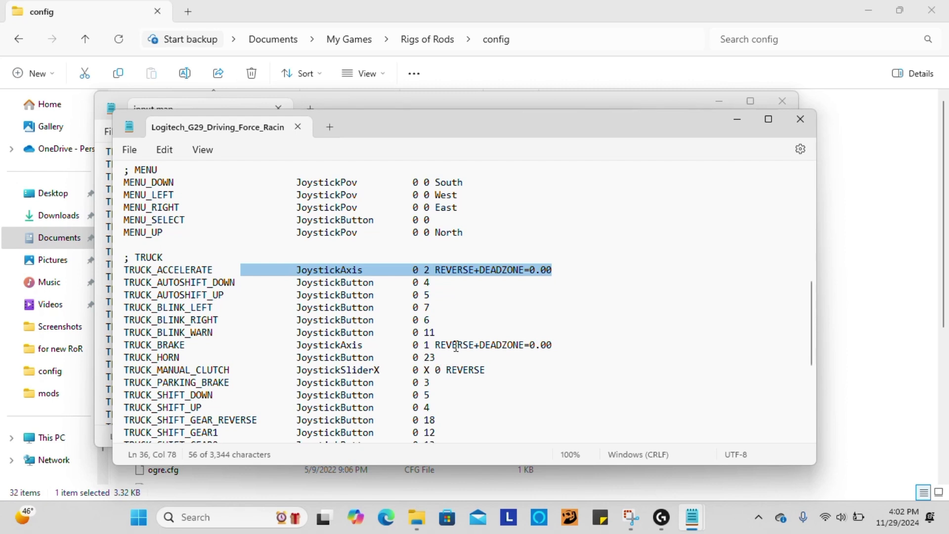
drag(413, 345, 356, 381)
click(356, 379)
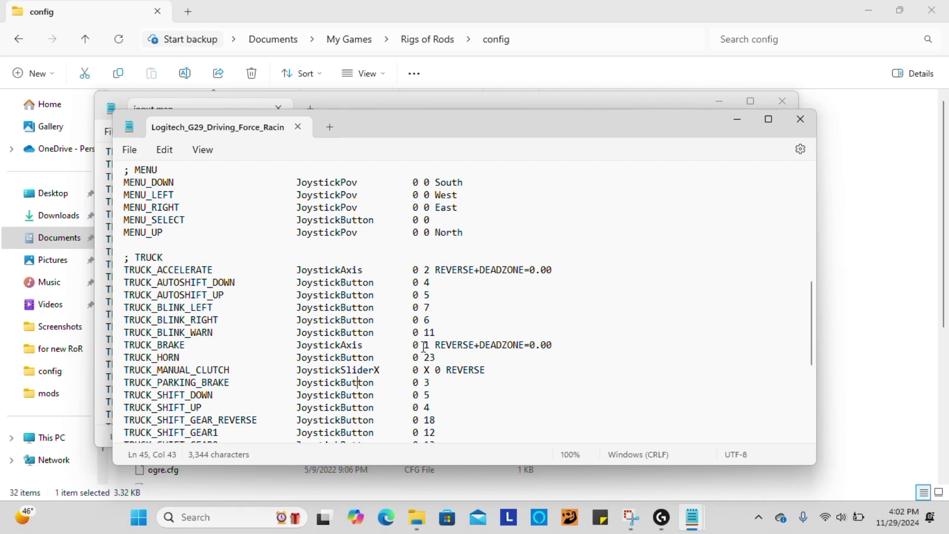
scroll(424, 346, down, 6)
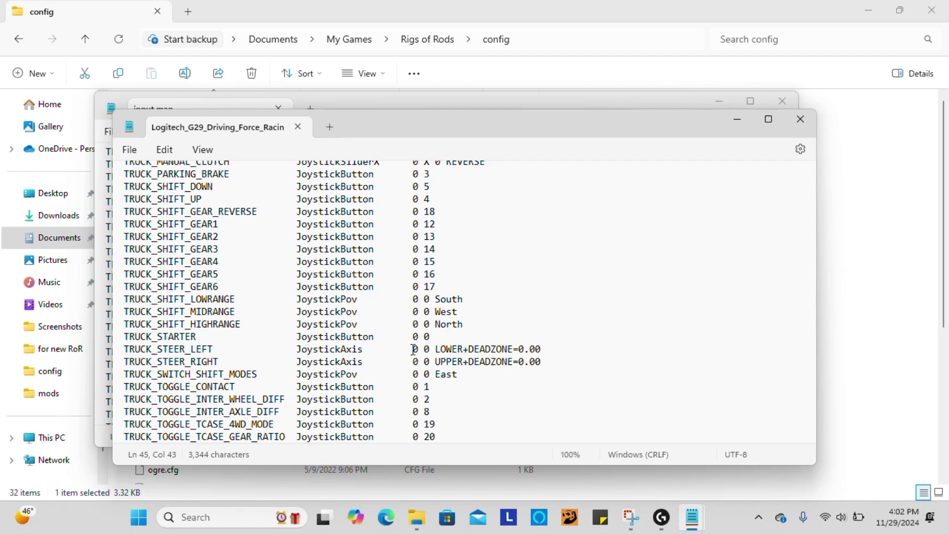
scroll(413, 350, up, 10)
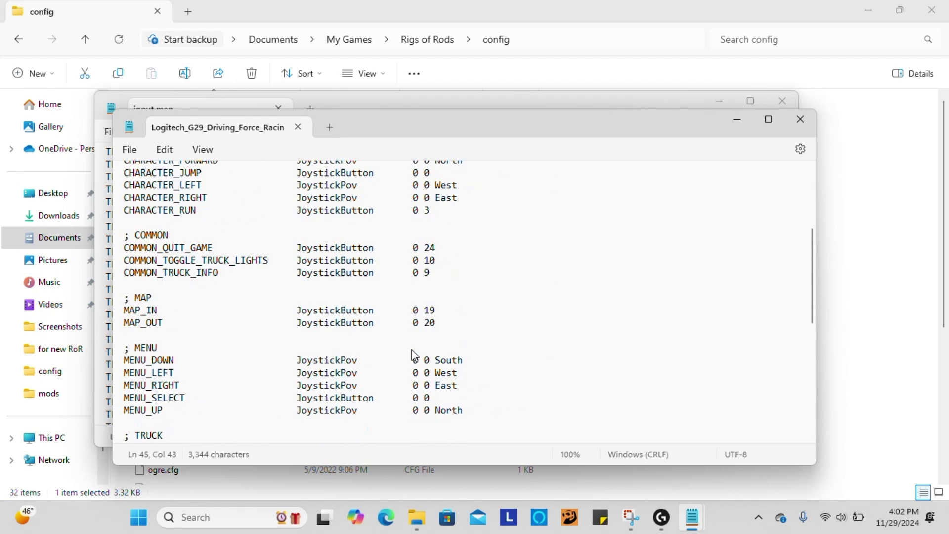
scroll(416, 360, down, 10)
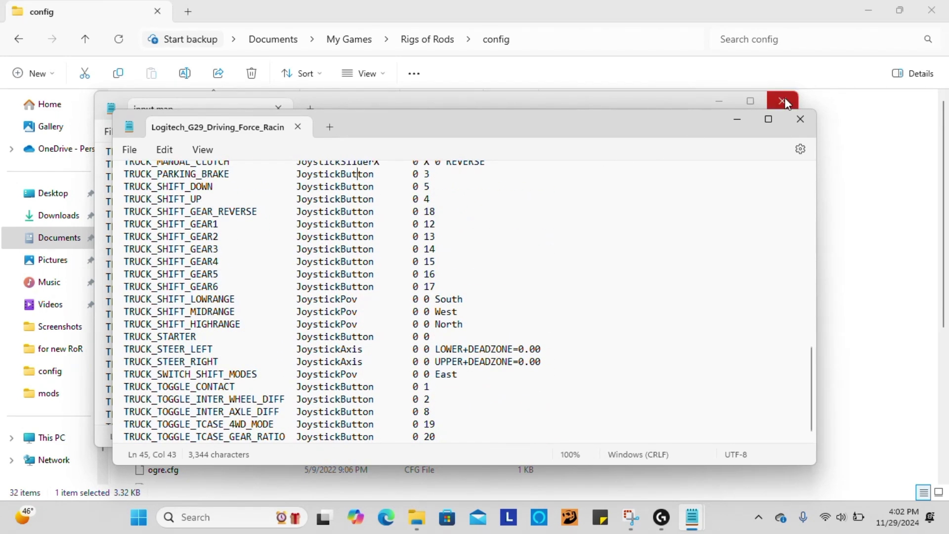
Step: Bring input.map back to the front and look through its TRUCK keyboard and joystick assignments
click(612, 108)
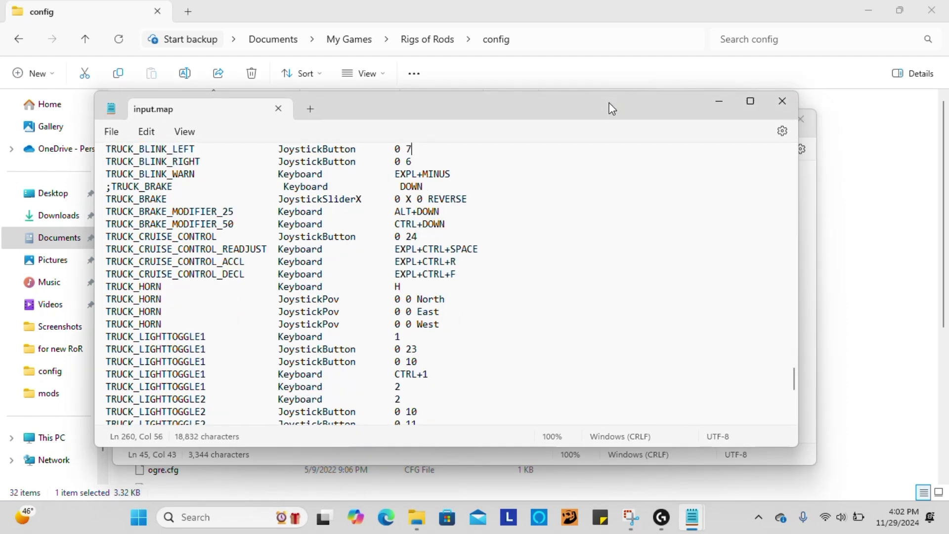
scroll(407, 298, up, 13)
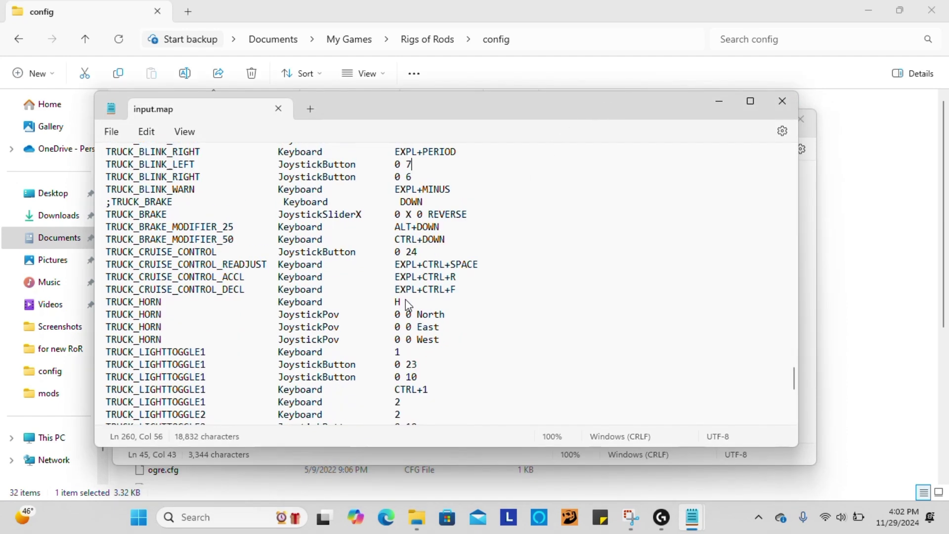
scroll(406, 301, down, 18)
scroll(406, 299, down, 8)
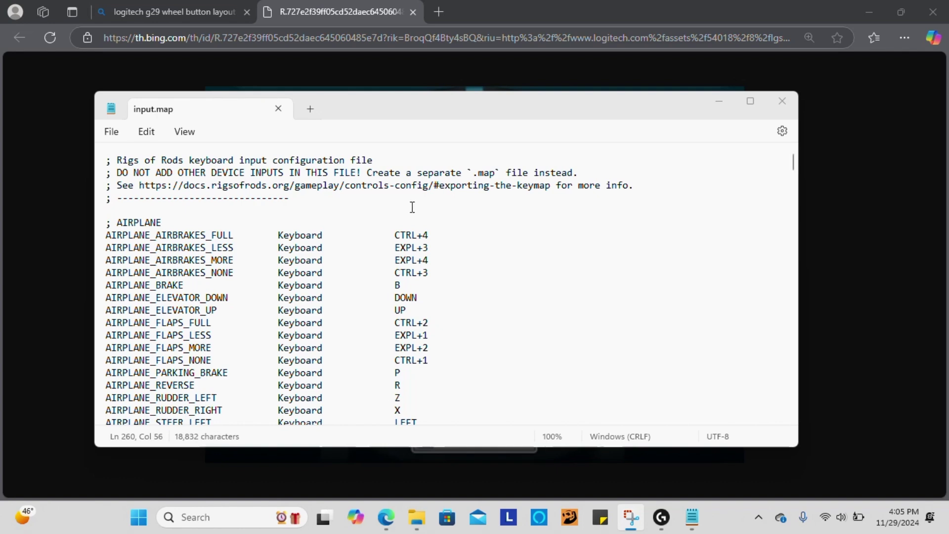
Step: Examine the semicolon-marked lines in input.map, including the file header comments and the AIRPLANE and BOAT section headings
click(111, 159)
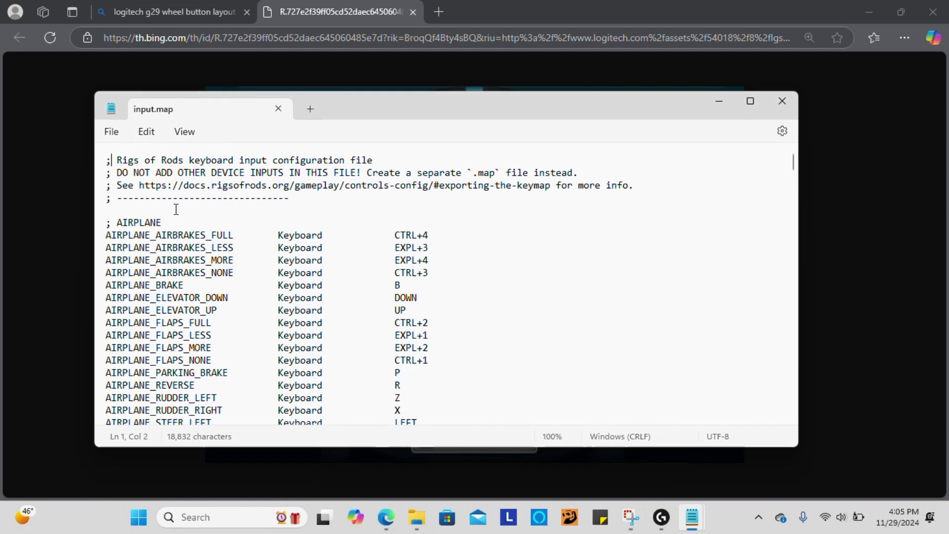
click(176, 223)
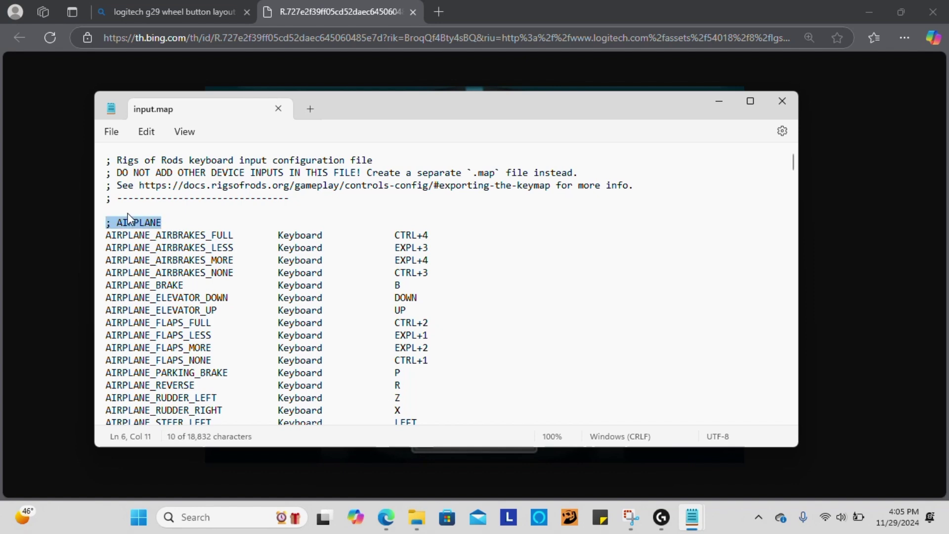
scroll(179, 257, down, 3)
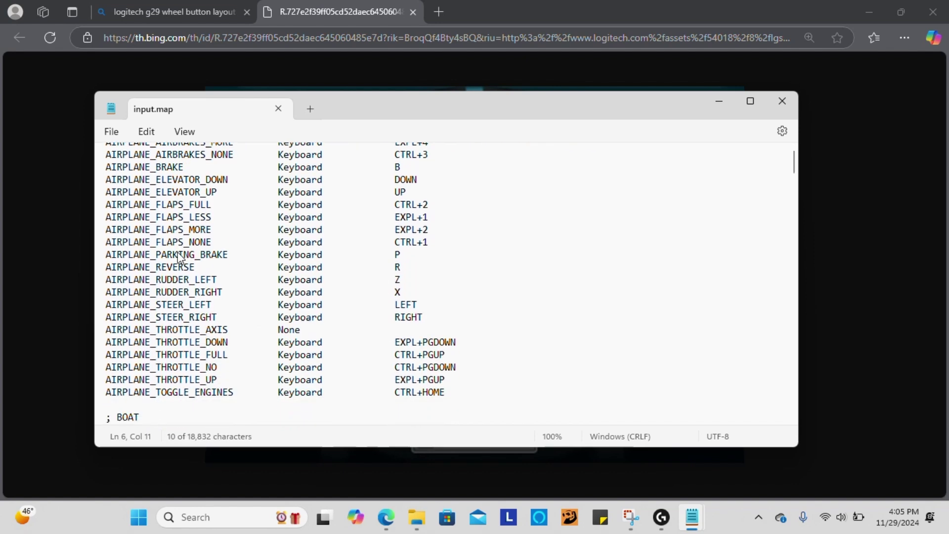
scroll(179, 257, down, 6)
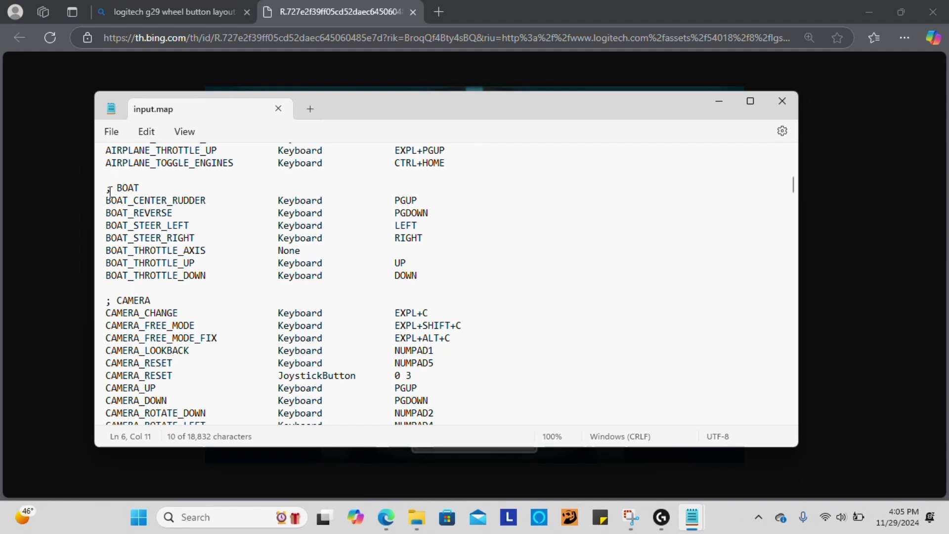
scroll(109, 193, up, 10)
click(181, 223)
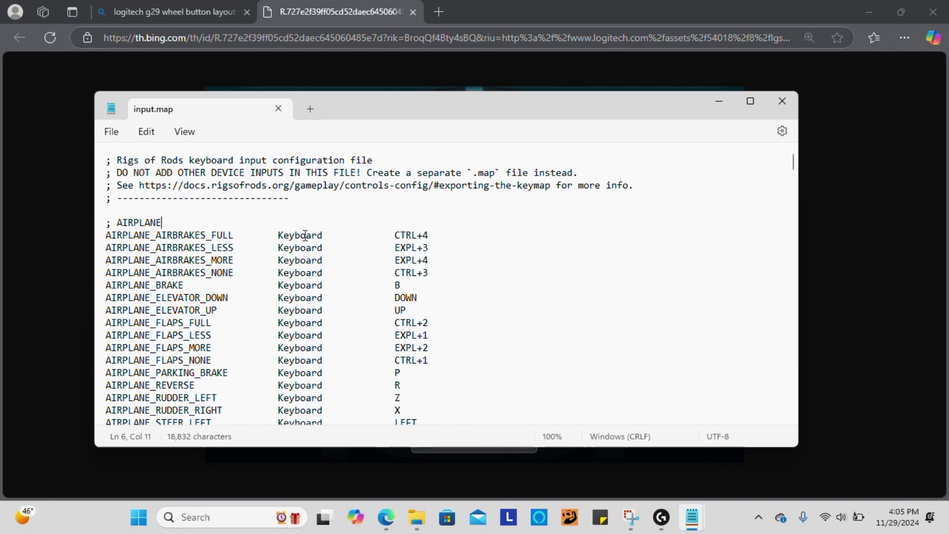
click(105, 223)
drag(105, 223, 162, 227)
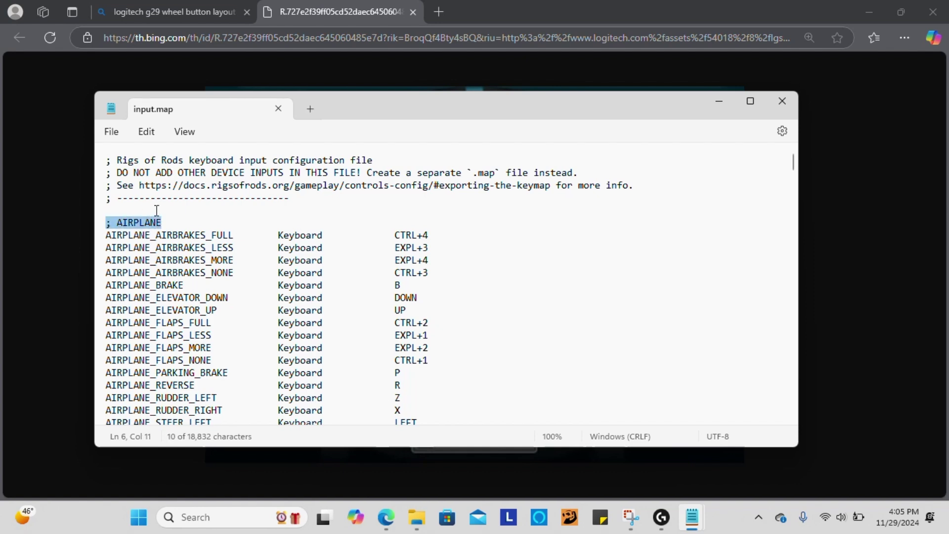
drag(106, 161, 192, 205)
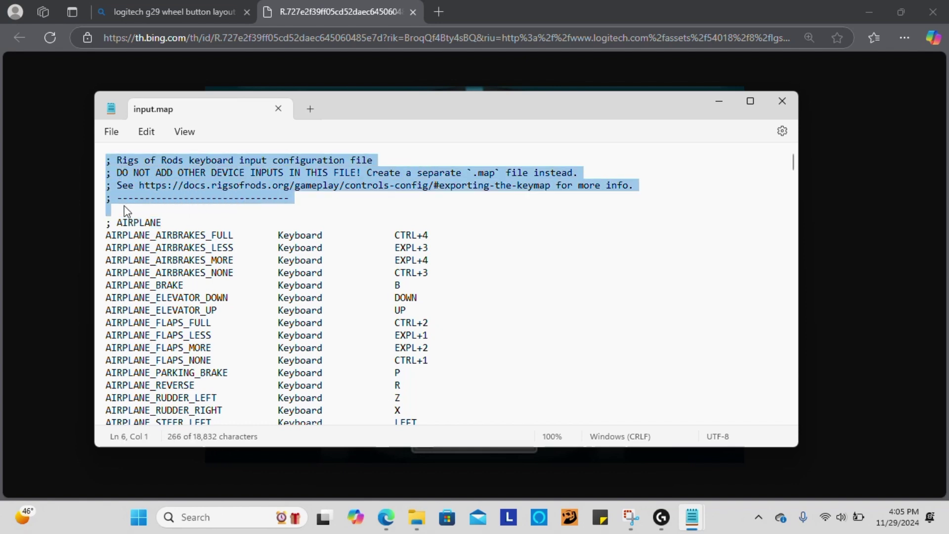
drag(102, 223, 163, 226)
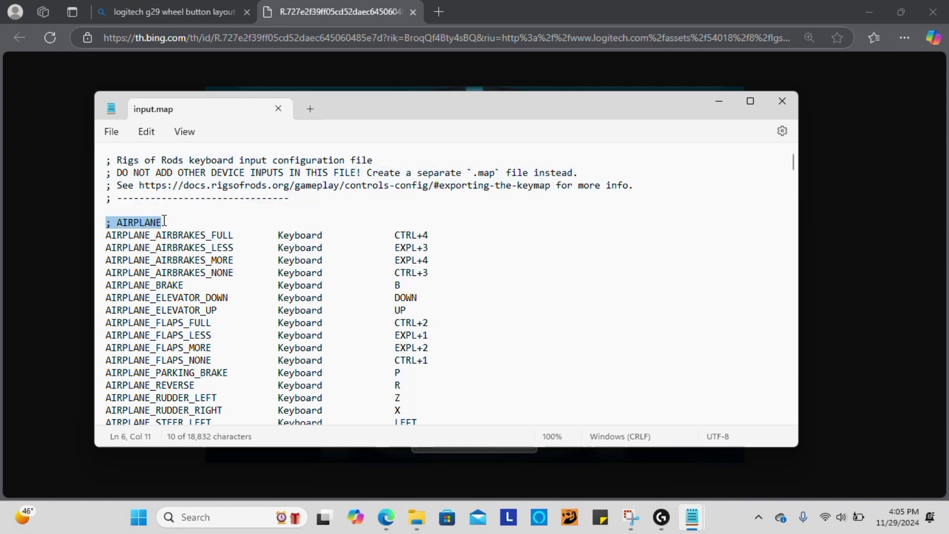
click(223, 248)
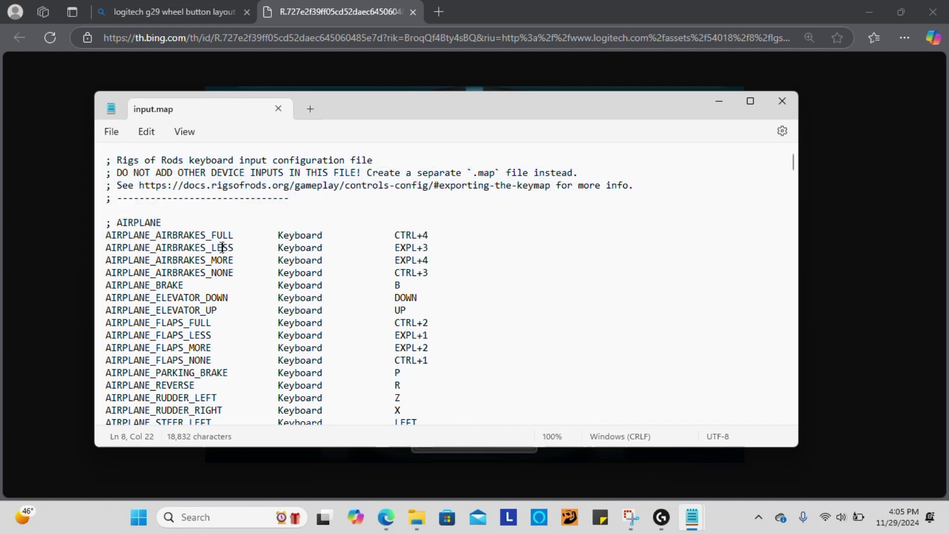
Step: Comment out the AIRPLANE_AIRBRAKES_FULL, LESS, MORE and NONE lines by putting a semicolon before each one
click(107, 236)
click(106, 259)
click(107, 272)
click(109, 239)
text(;)
key(Left)
key(Down)
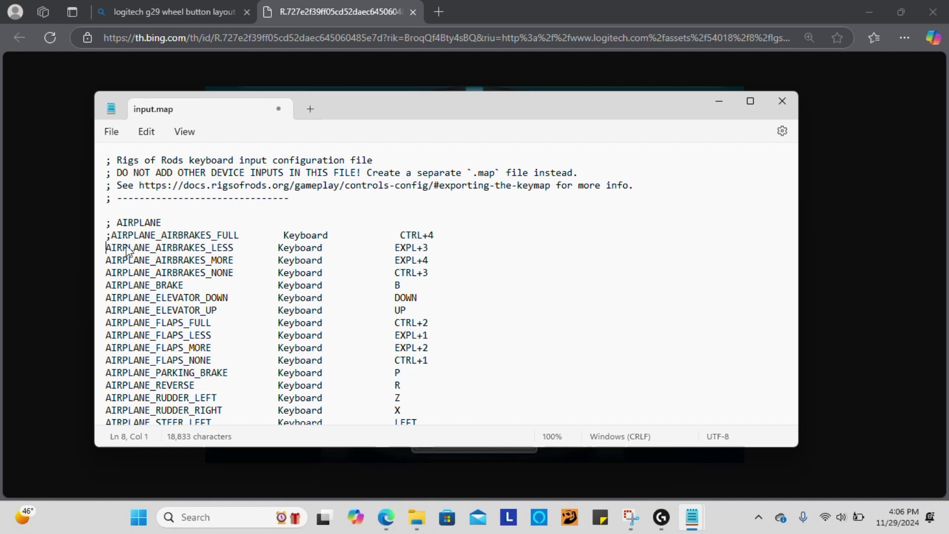
text(;)
key(Left)
key(Down)
text(;)
key(Left)
key(Down)
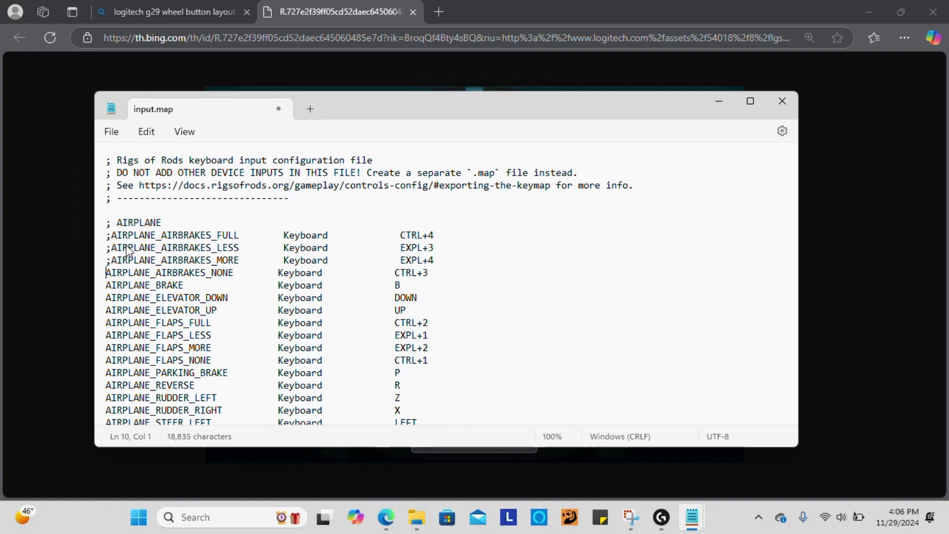
text(;)
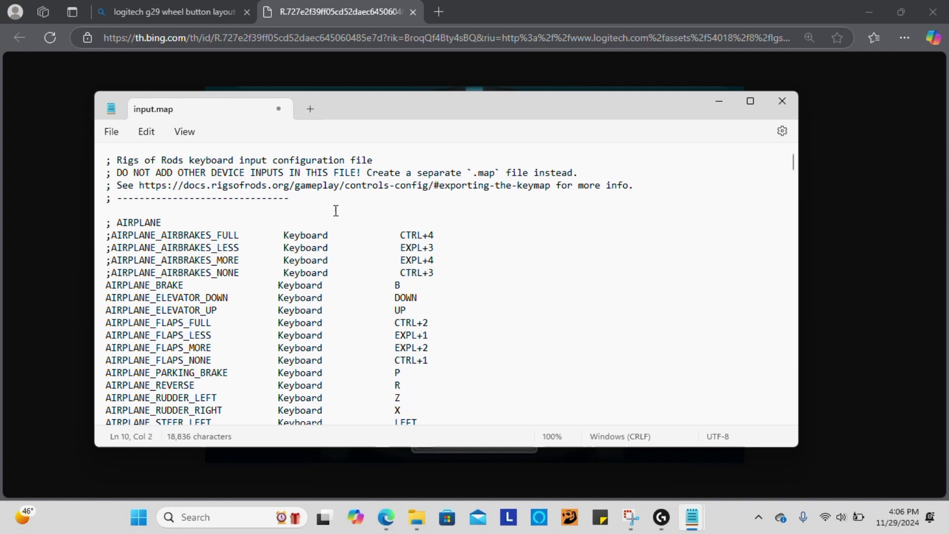
Step: Paste active copies of the four AIRPLANE_AIRBRAKES keyboard lines below the commented-out ones, then highlight the commented block
click(444, 238)
drag(112, 236, 441, 282)
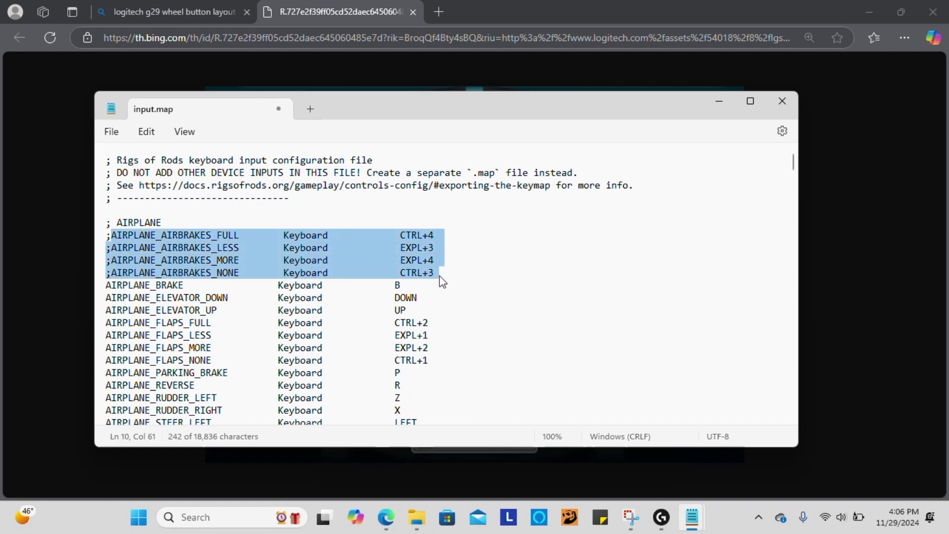
click(441, 276)
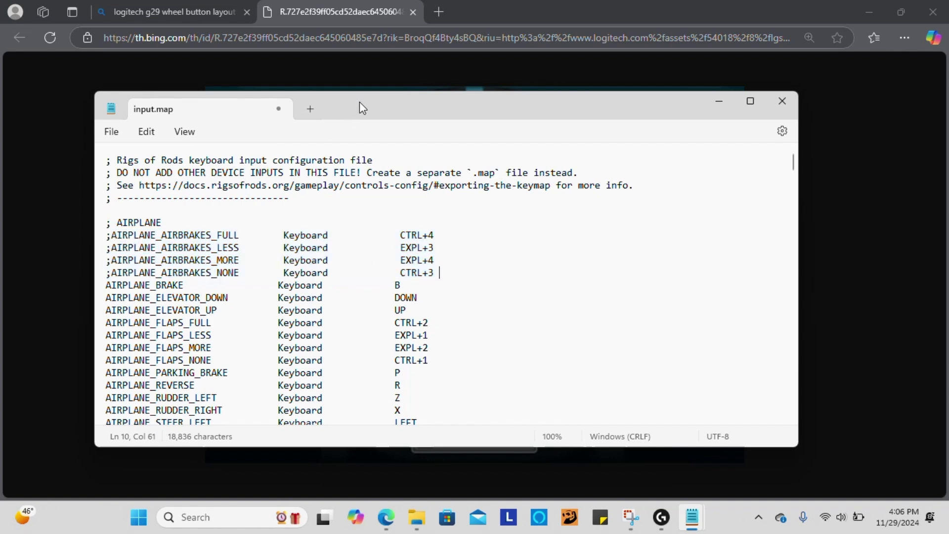
key(ctrl+v)
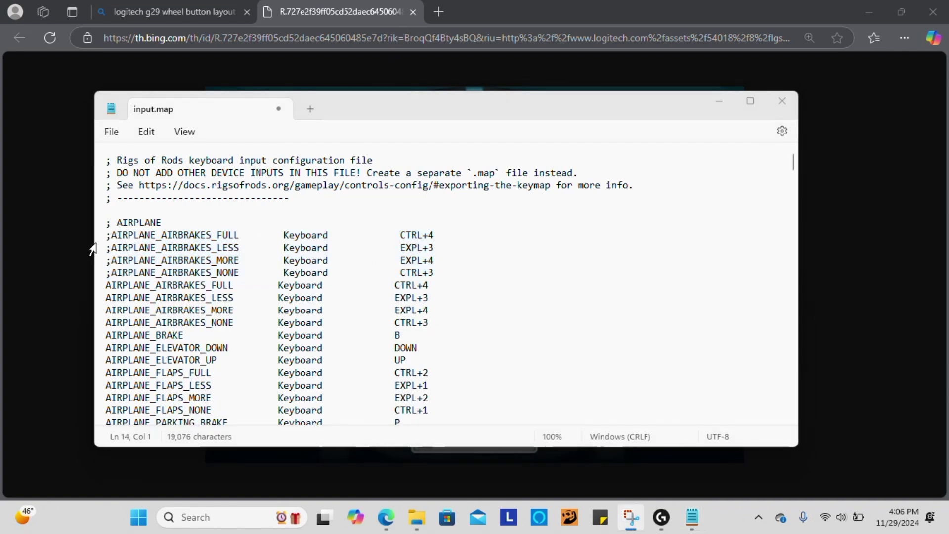
click(107, 236)
drag(107, 236, 436, 279)
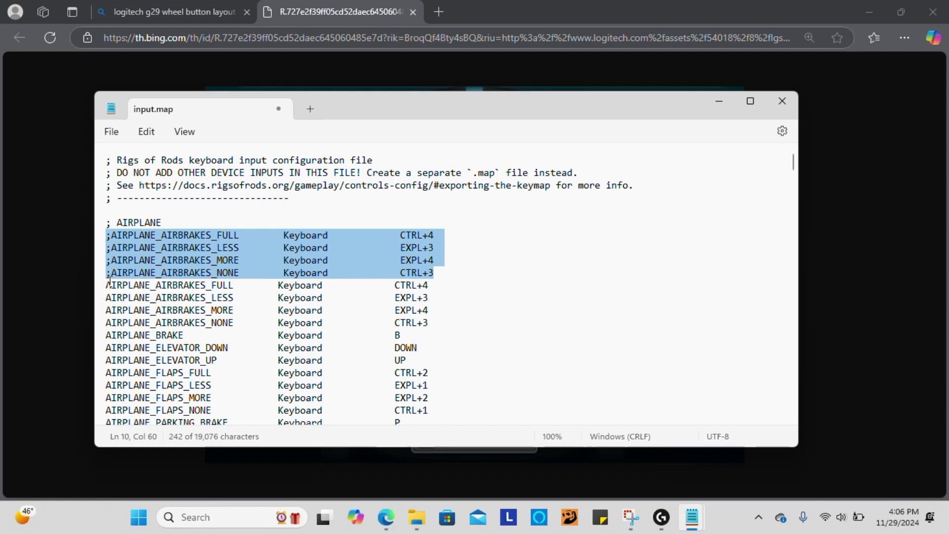
Step: Replace the keyboard device and CTRL+4 key in the active AIRPLANE_AIRBRAKES_FULL line with JoystickButton
drag(106, 285, 416, 330)
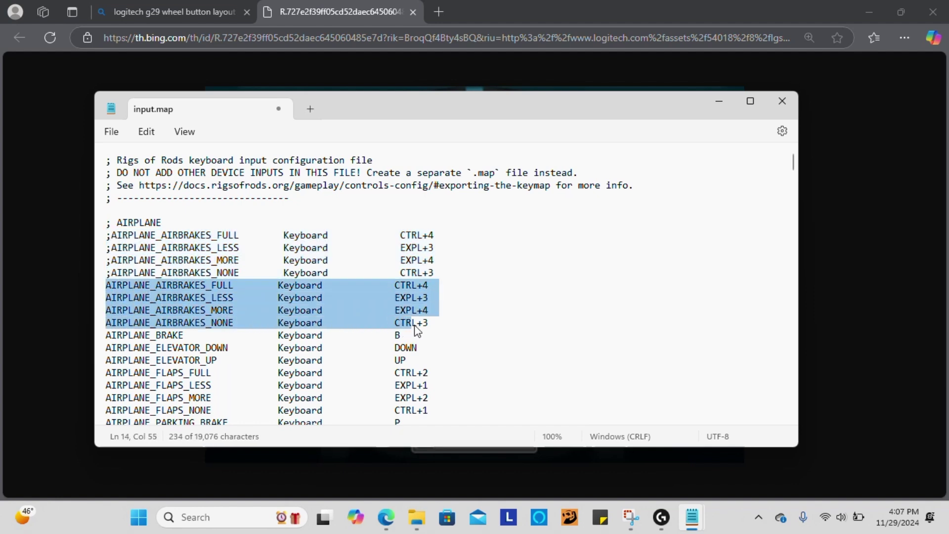
click(431, 322)
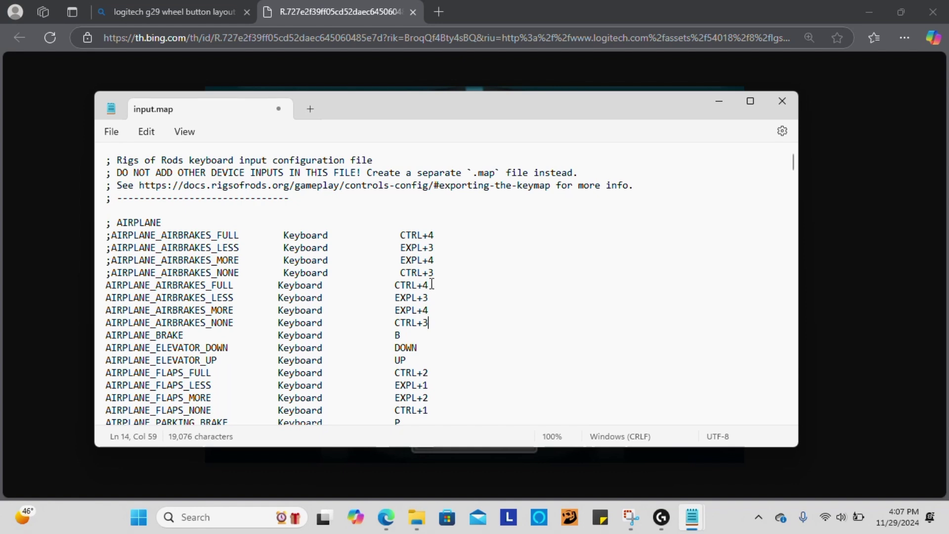
drag(432, 286, 280, 293)
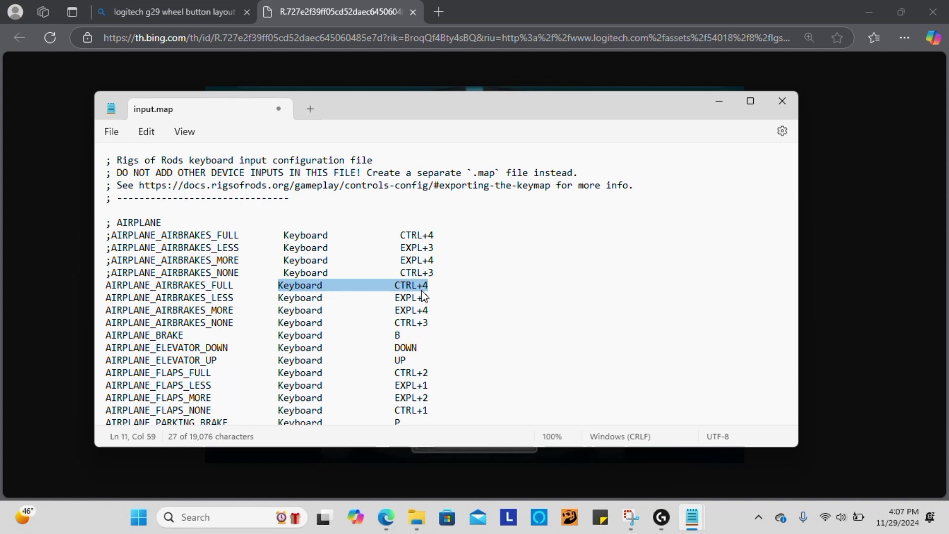
text(JoystickB)
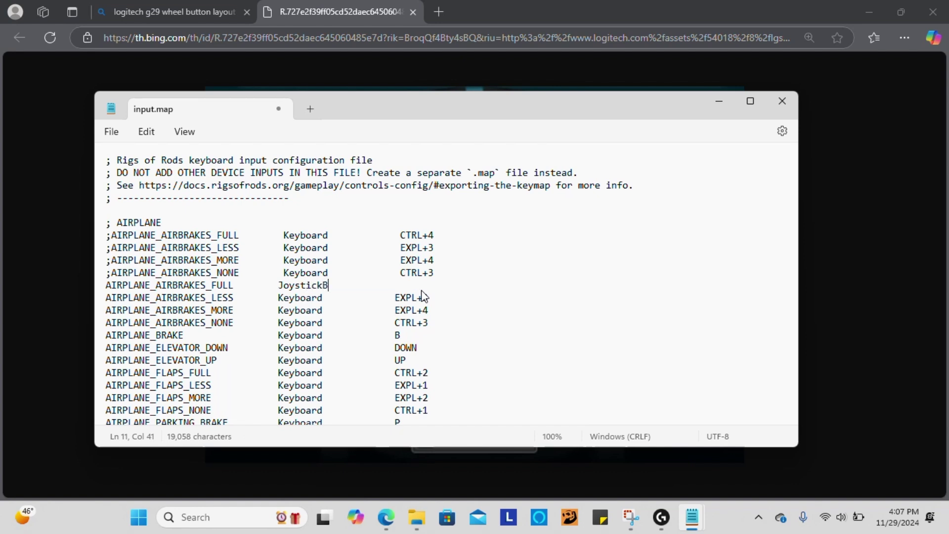
text(utton)
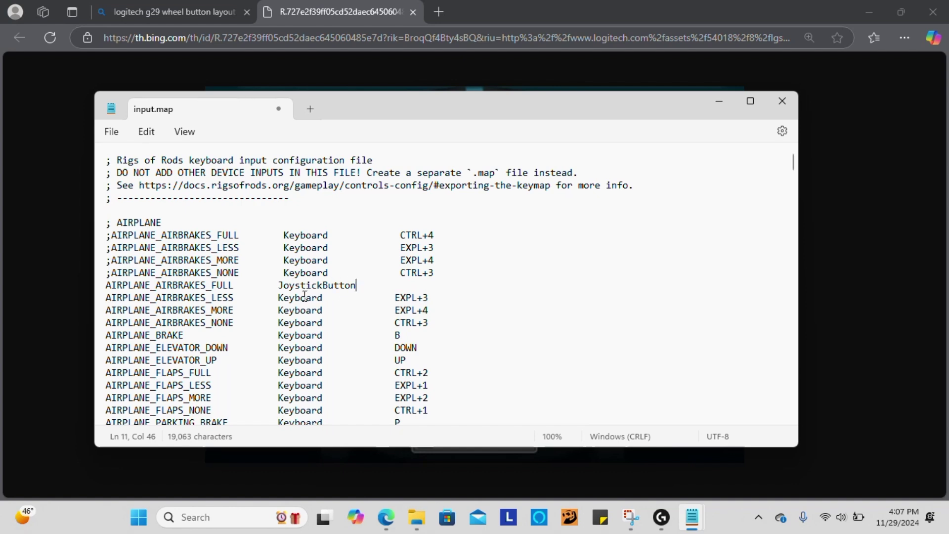
click(329, 287)
click(395, 287)
click(302, 284)
Step: Switch to the Logitech G29 map file and examine how its joystick entries are formatted from the BOAT to the TRUCK section
mouse_move(692, 528)
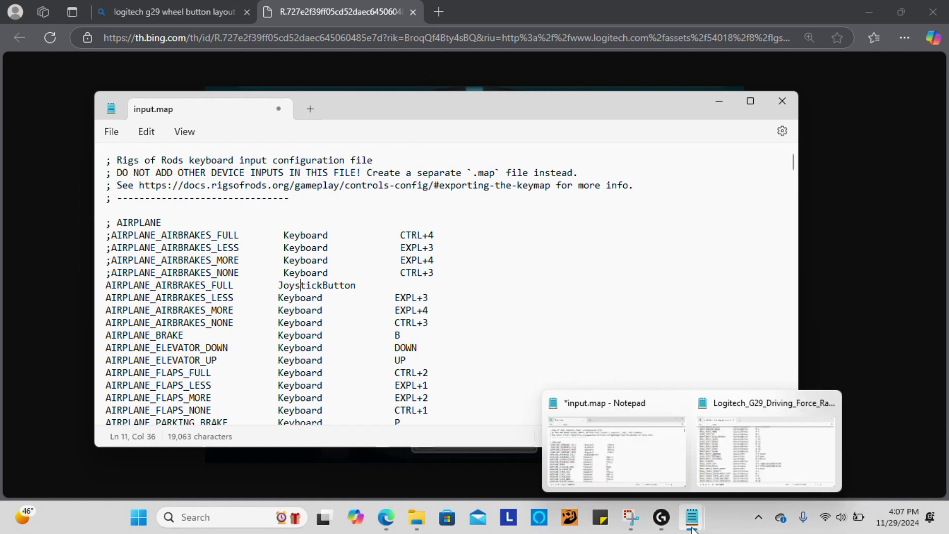
click(740, 461)
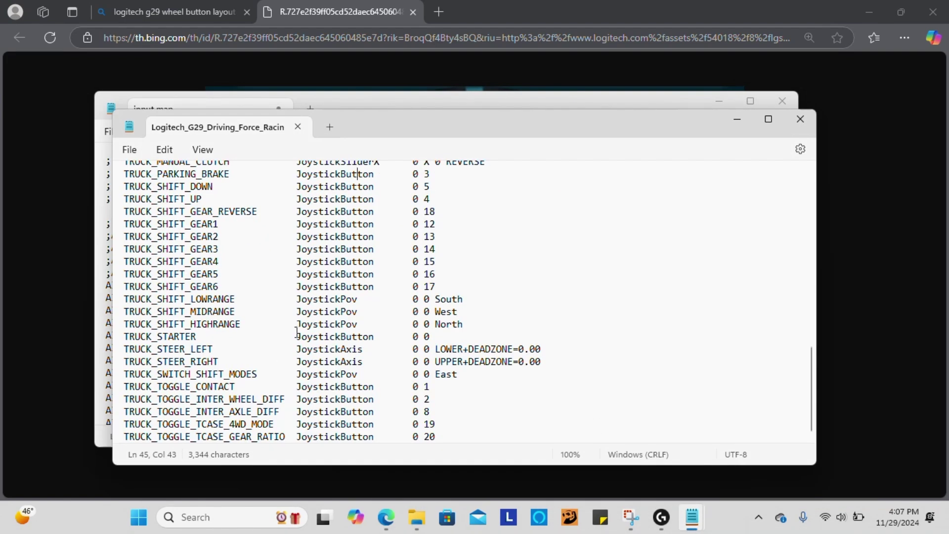
scroll(339, 346, up, 18)
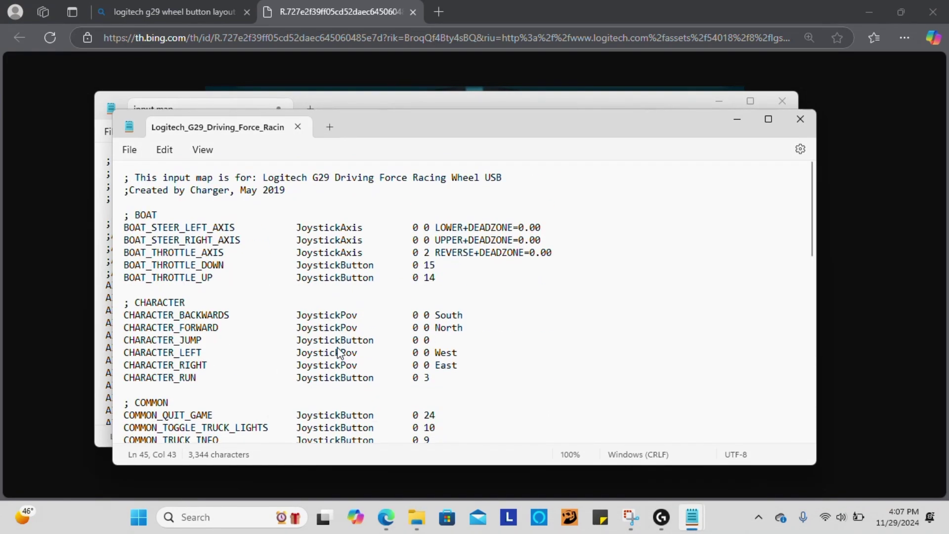
scroll(339, 352, down, 3)
scroll(339, 352, down, 15)
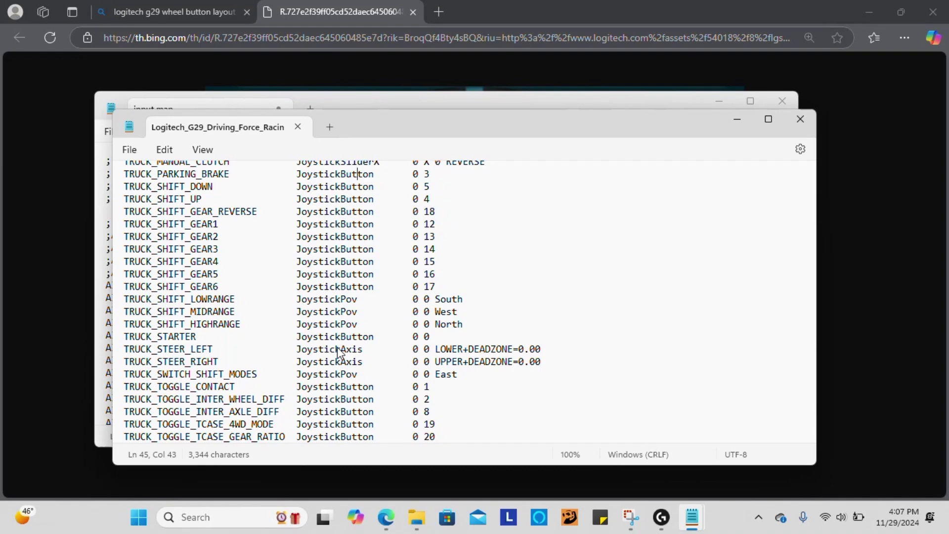
scroll(338, 353, up, 18)
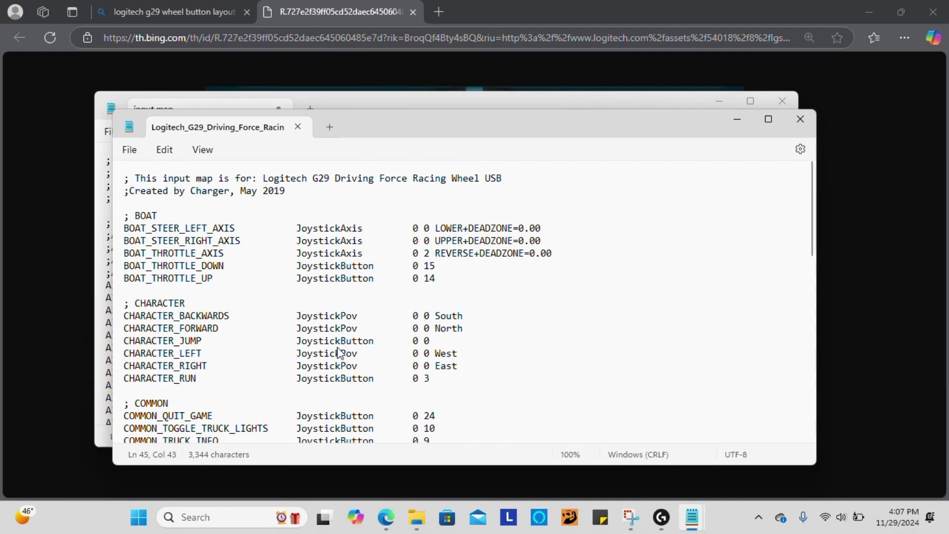
click(739, 121)
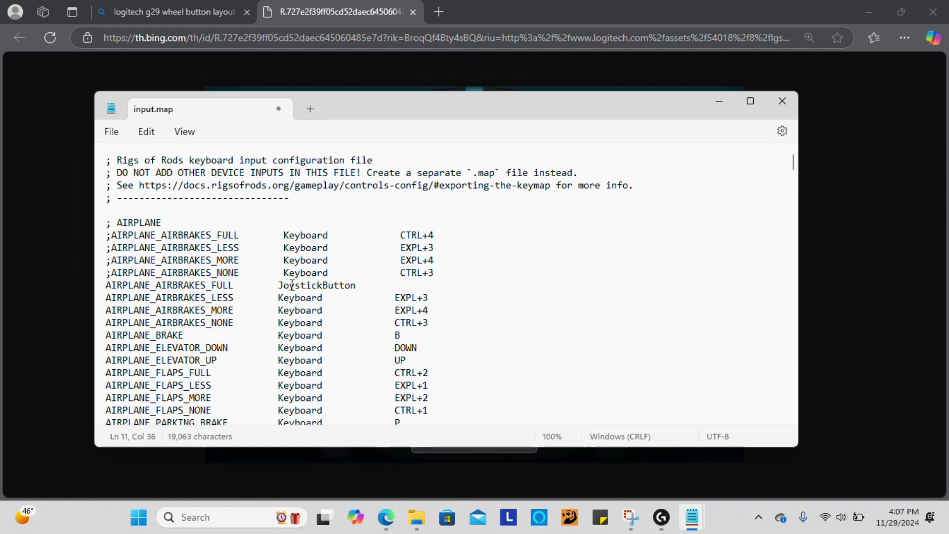
Step: Pad the active AIRPLANE_AIRBRAKES_FULL line with spaces after JoystickButton and consult the G29 wheel button diagram in the browser
click(410, 288)
click(701, 17)
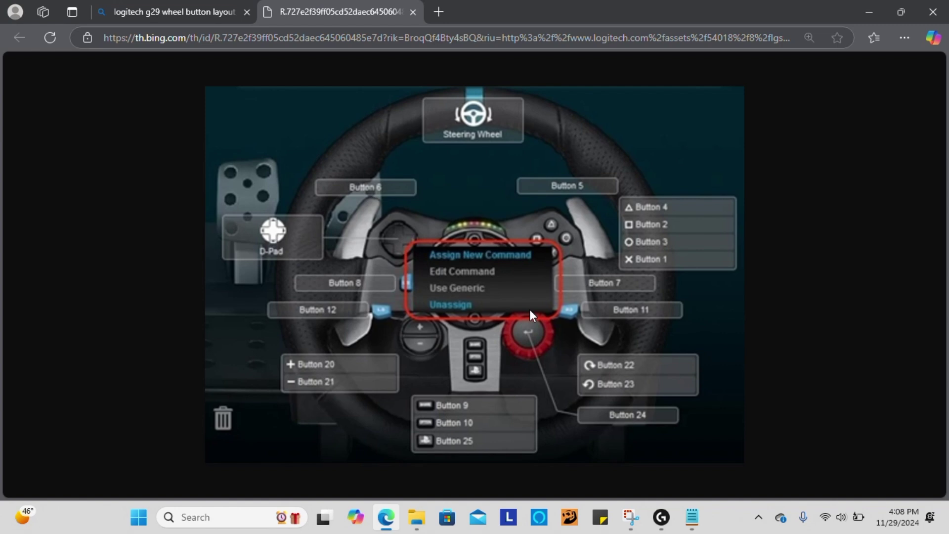
mouse_move(692, 517)
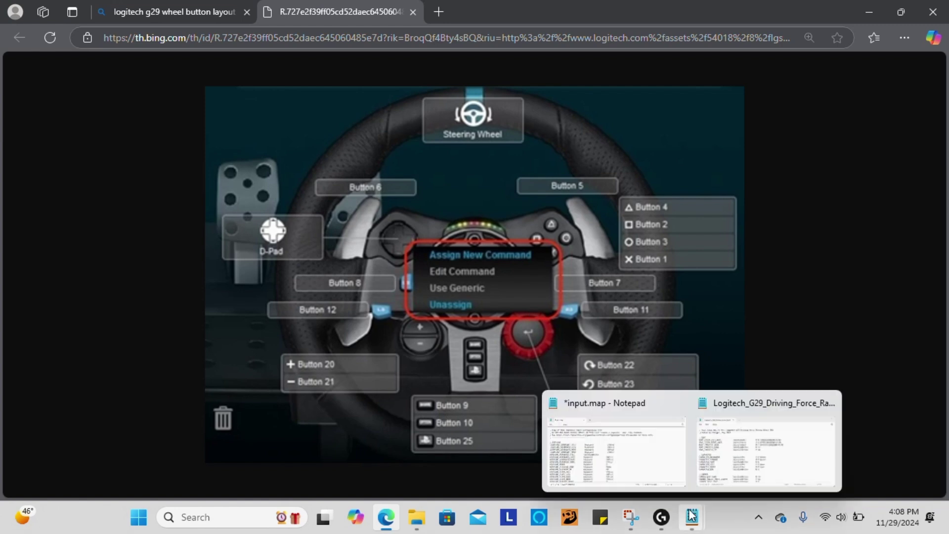
click(639, 440)
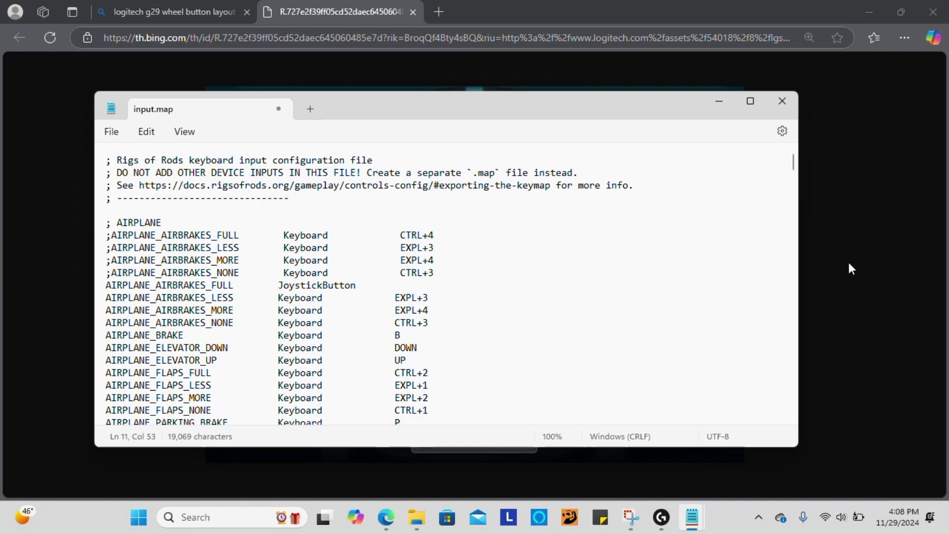
click(898, 257)
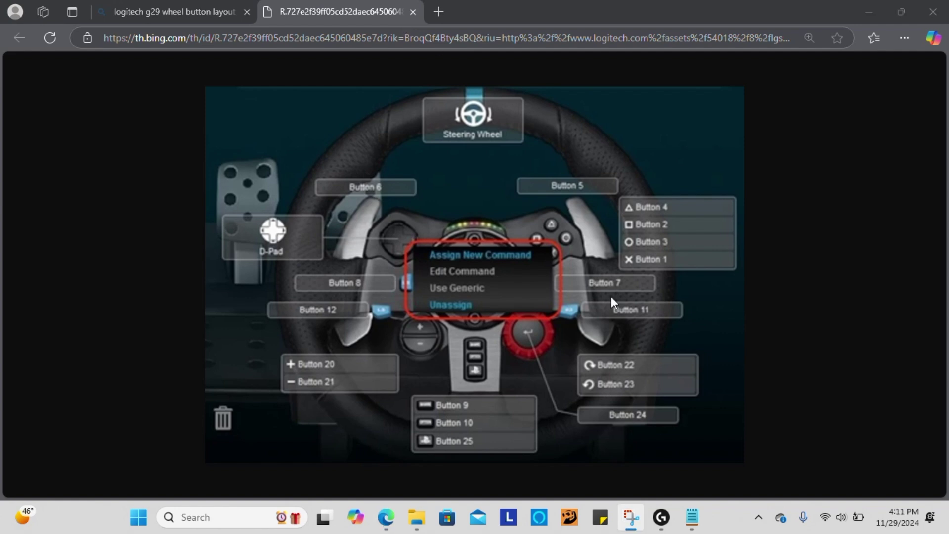
mouse_move(693, 517)
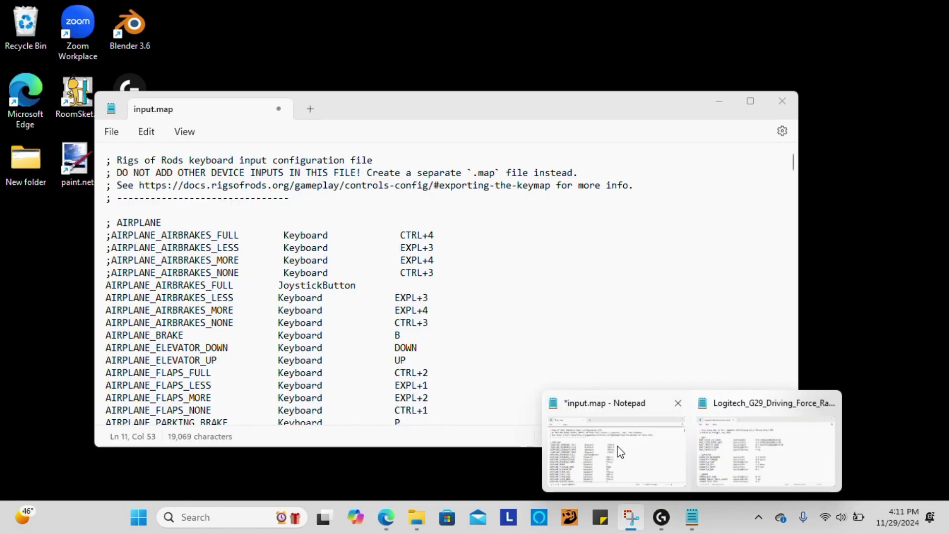
click(619, 451)
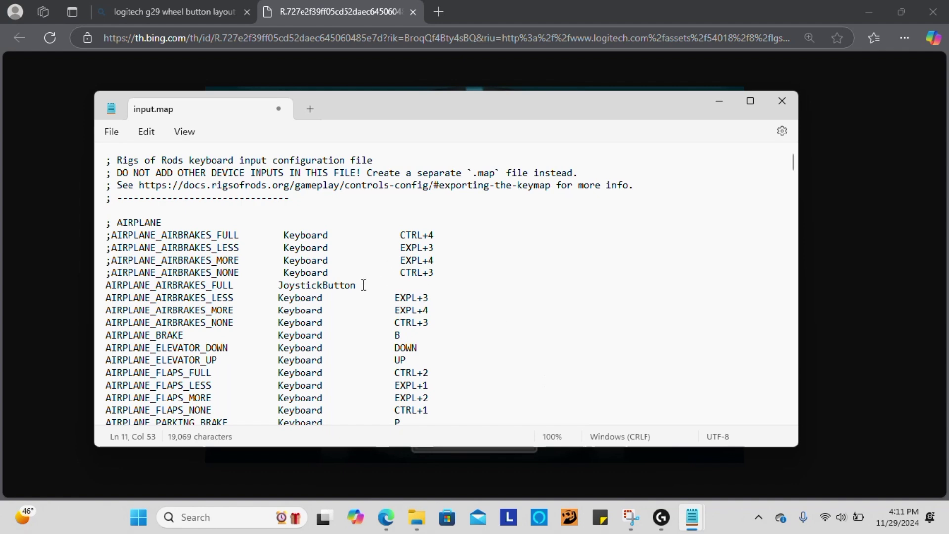
Step: Check the wheel diagram again and enter 0 1 as the JoystickButton value of the active AIRPLANE_AIRBRAKES_FULL line
drag(357, 285, 272, 285)
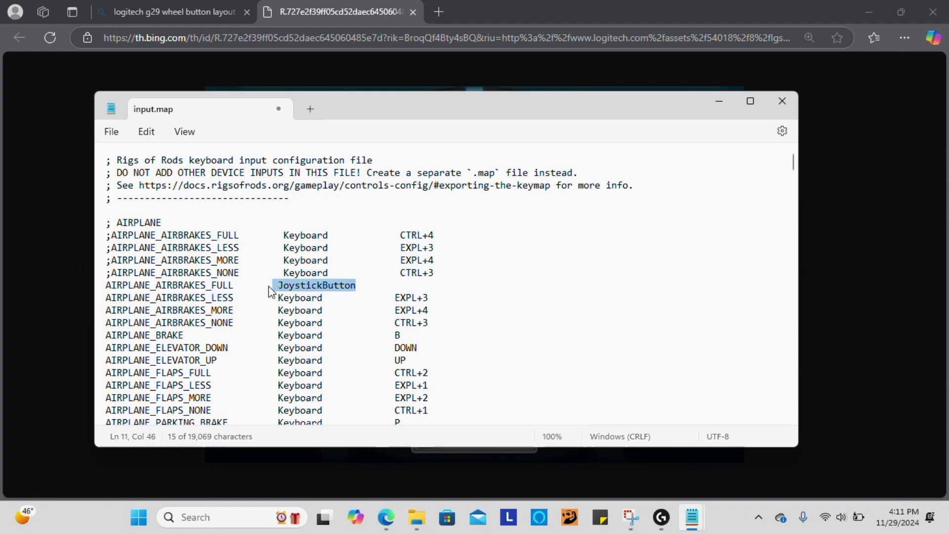
click(397, 285)
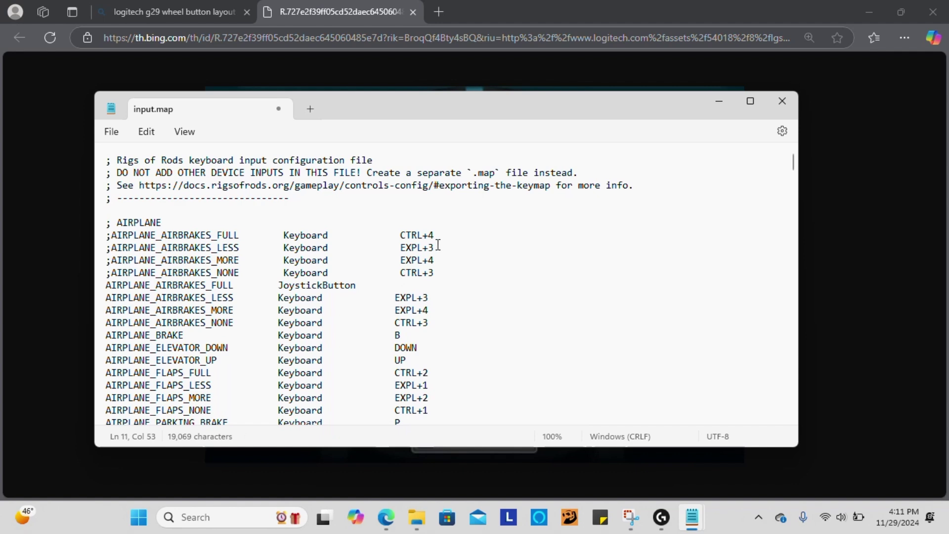
click(694, 13)
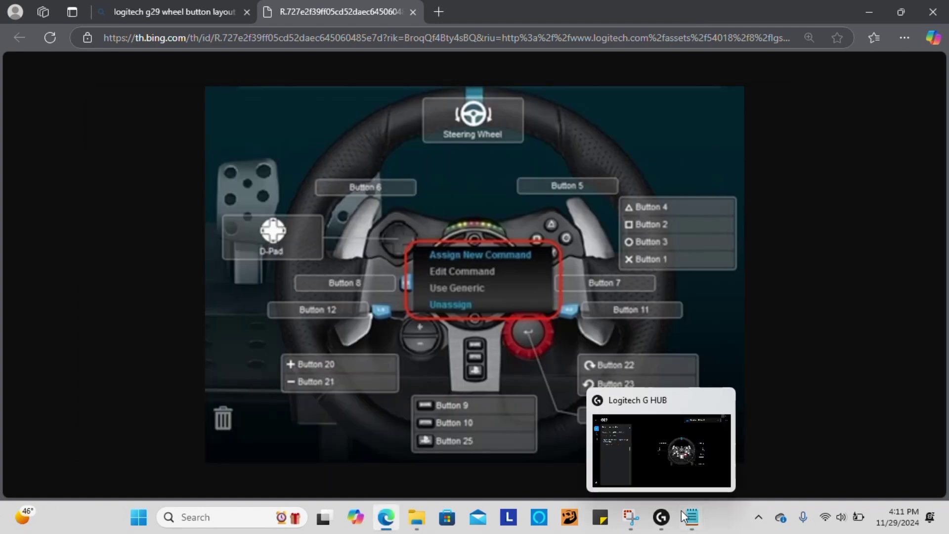
mouse_move(692, 517)
click(627, 465)
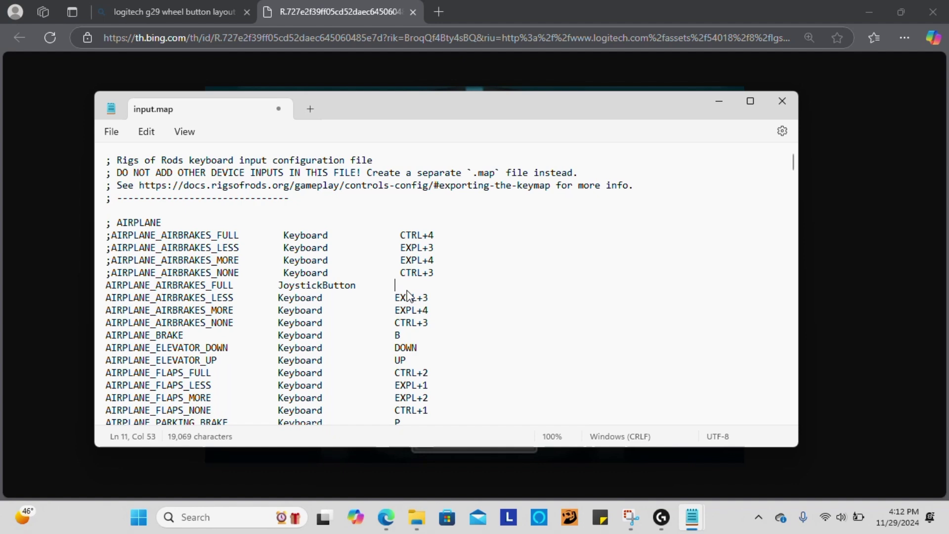
text(0 0)
key(BackSpace)
text(1)
key(BackSpace)
text(1)
Step: Look up the numbers of the four symbol buttons in the browser's G29 diagram and return to input.map
click(870, 137)
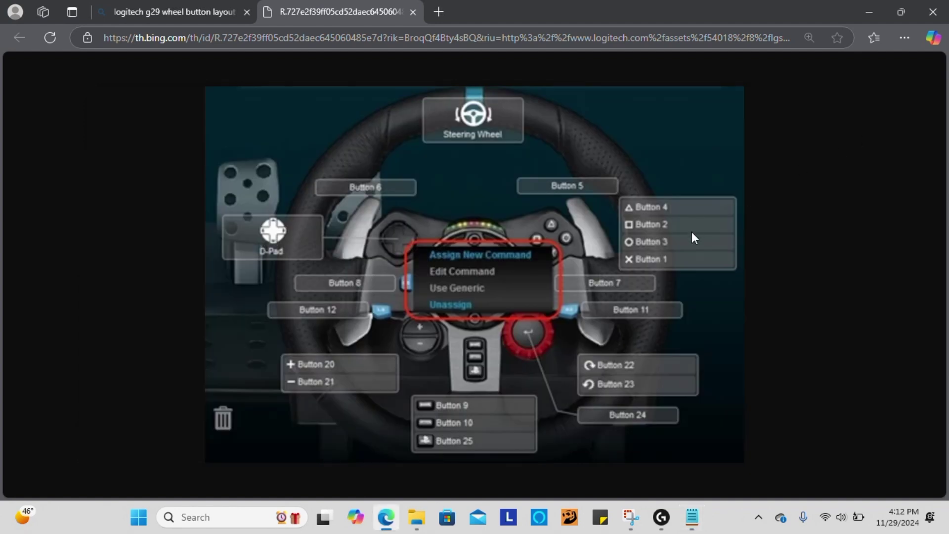
mouse_move(693, 517)
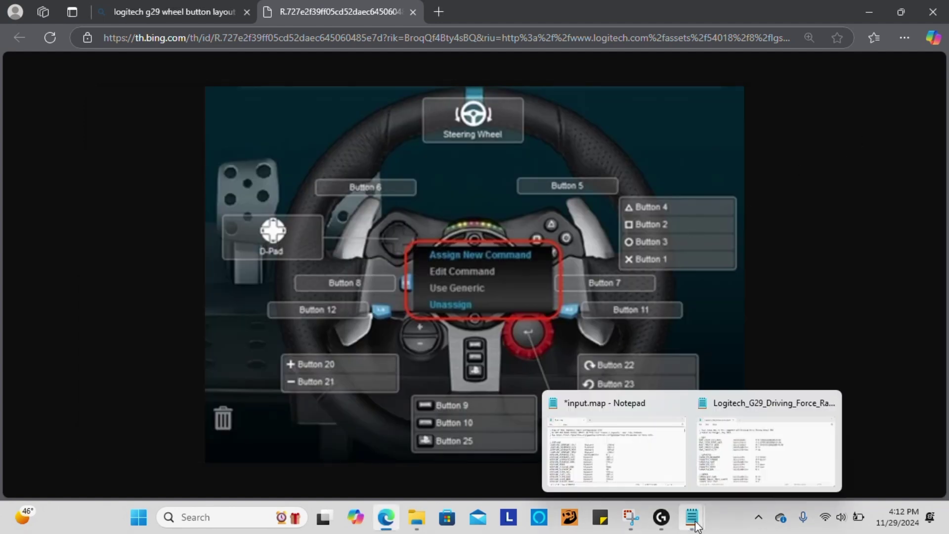
click(636, 456)
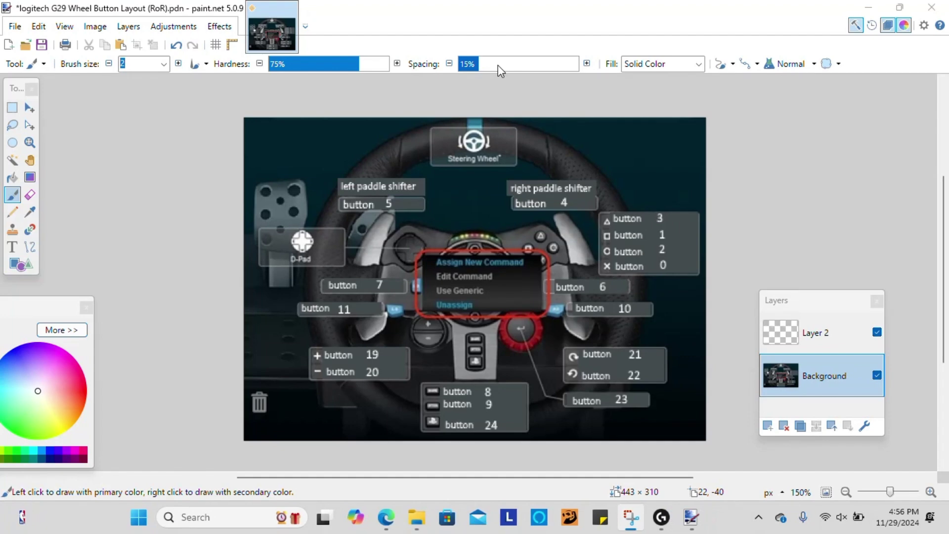
Step: Compare the button numbers in the browser's G29 diagram with the relabelled Rigs of Rods wheel layout in paint.net
click(643, 20)
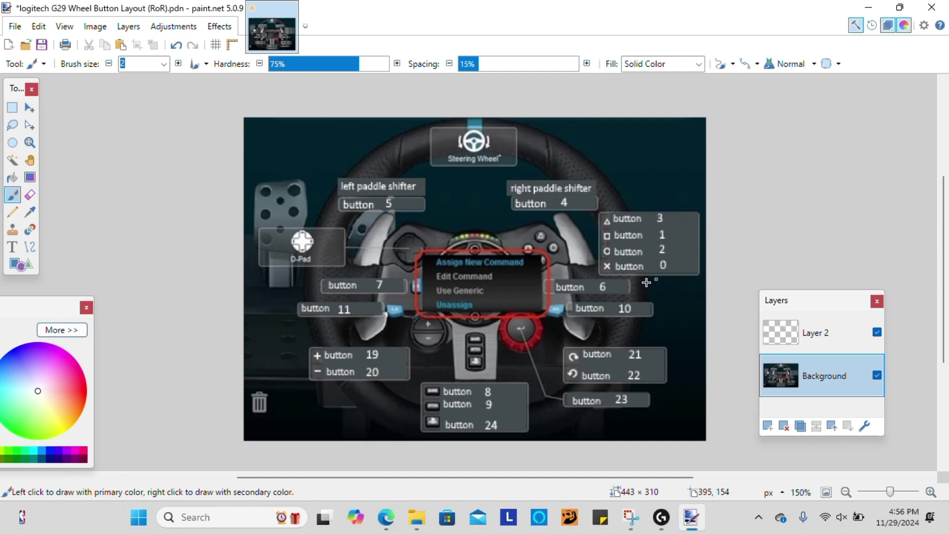
click(385, 517)
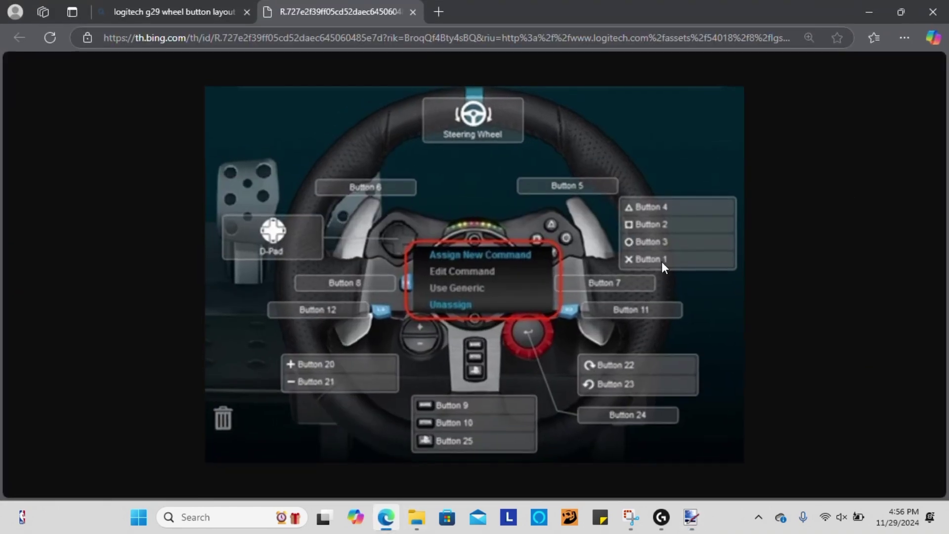
click(691, 517)
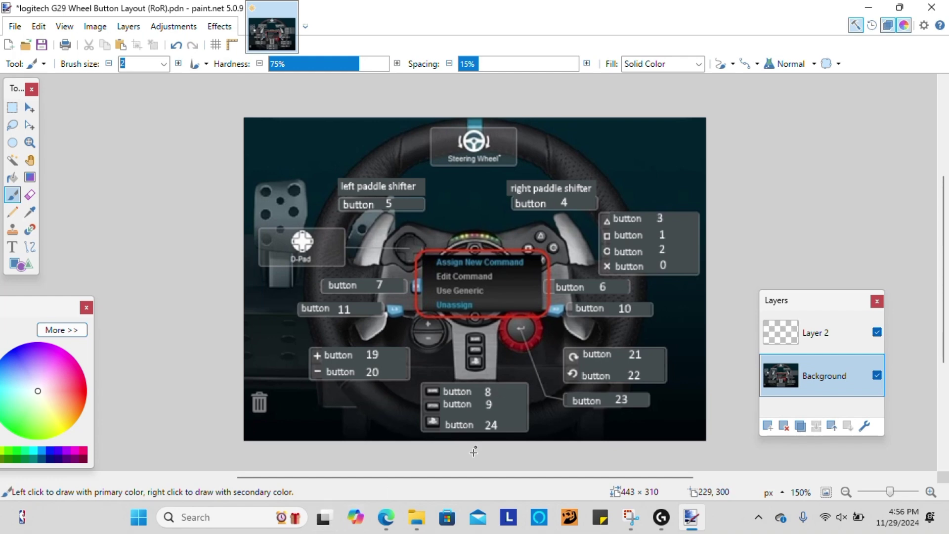
mouse_move(386, 518)
click(384, 478)
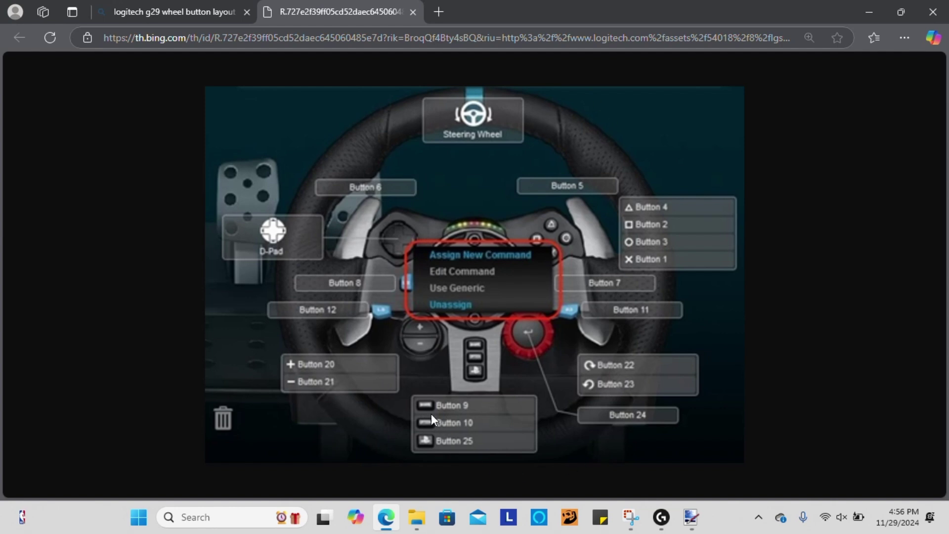
click(687, 527)
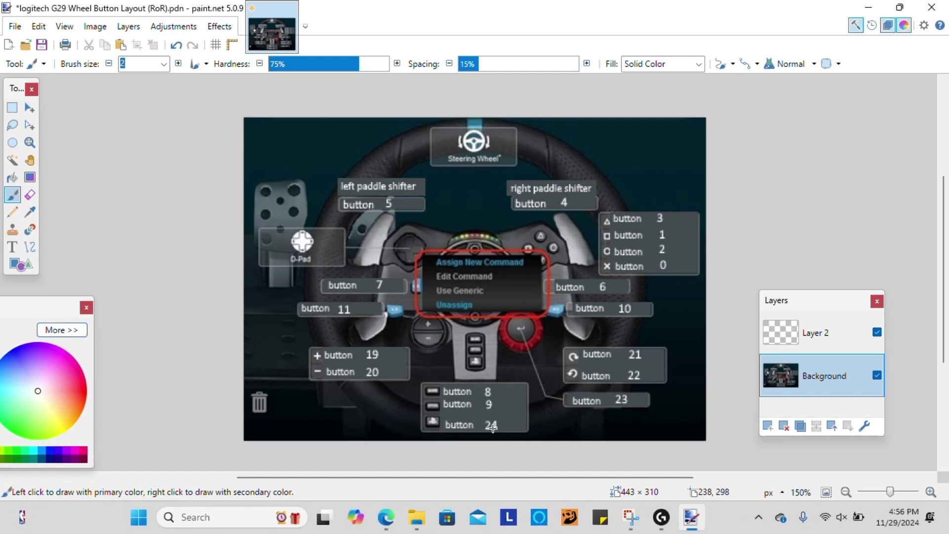
click(386, 519)
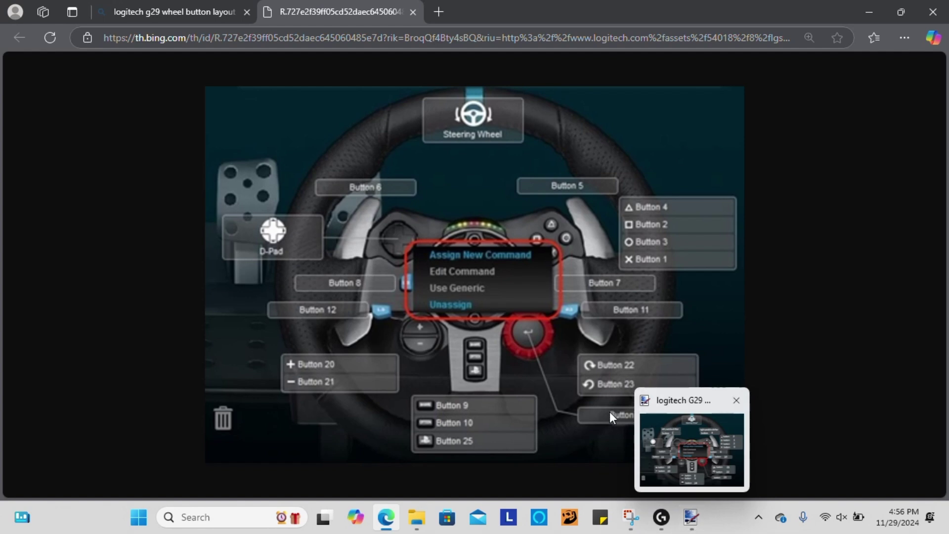
click(692, 517)
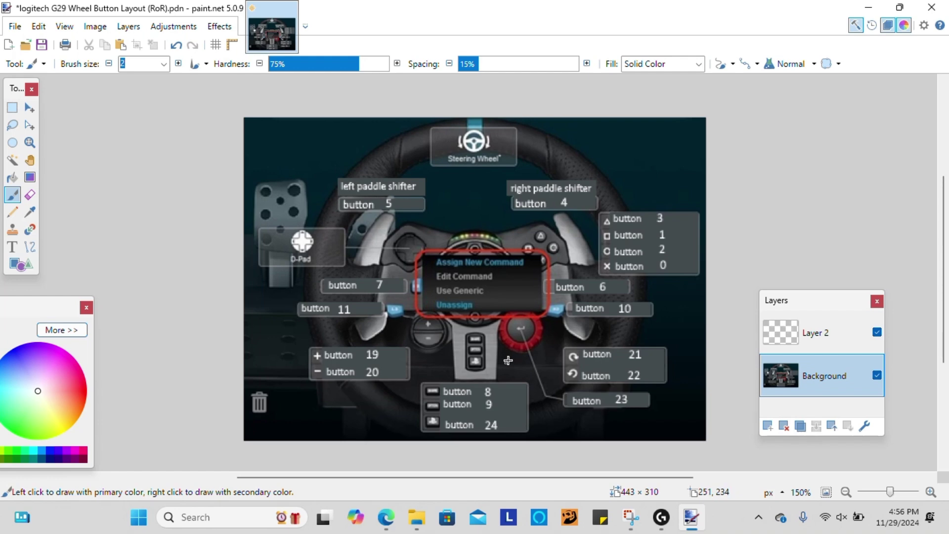
click(386, 517)
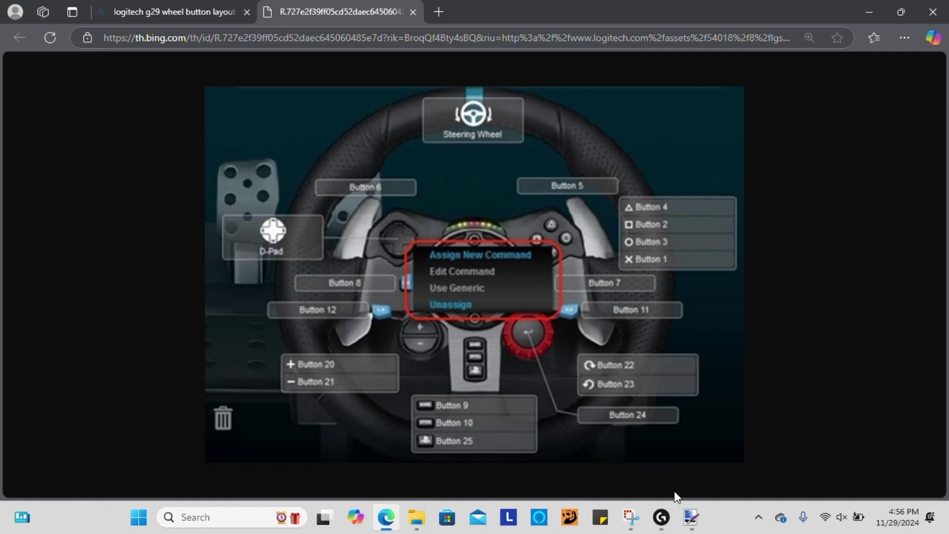
click(692, 518)
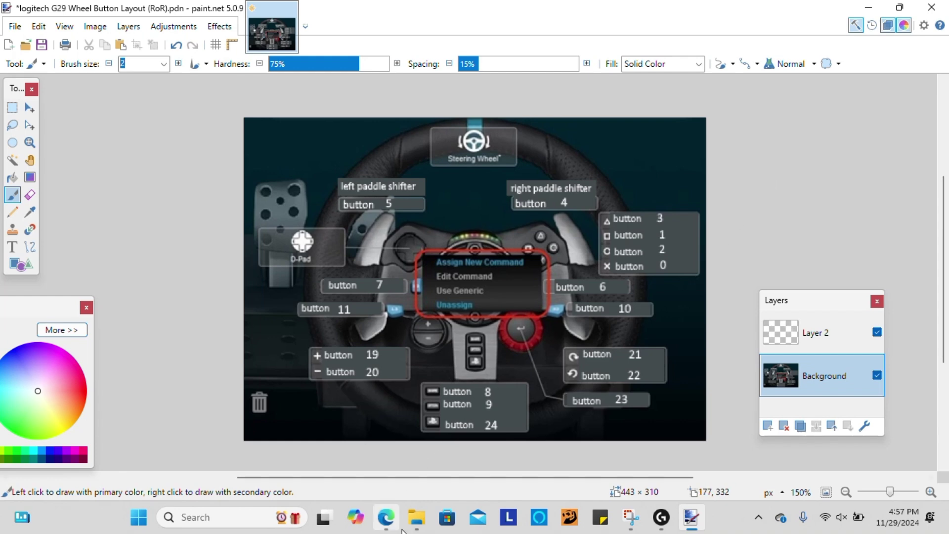
Step: Reopen the input file from the recent files in File Explorer and go to its AIRPLANE section
click(418, 527)
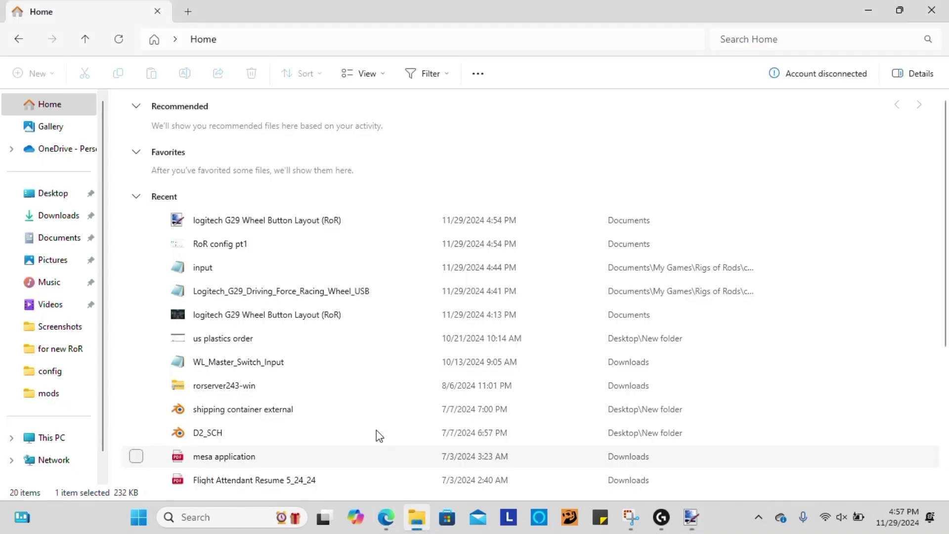
double_click(245, 269)
scroll(352, 217, down, 5)
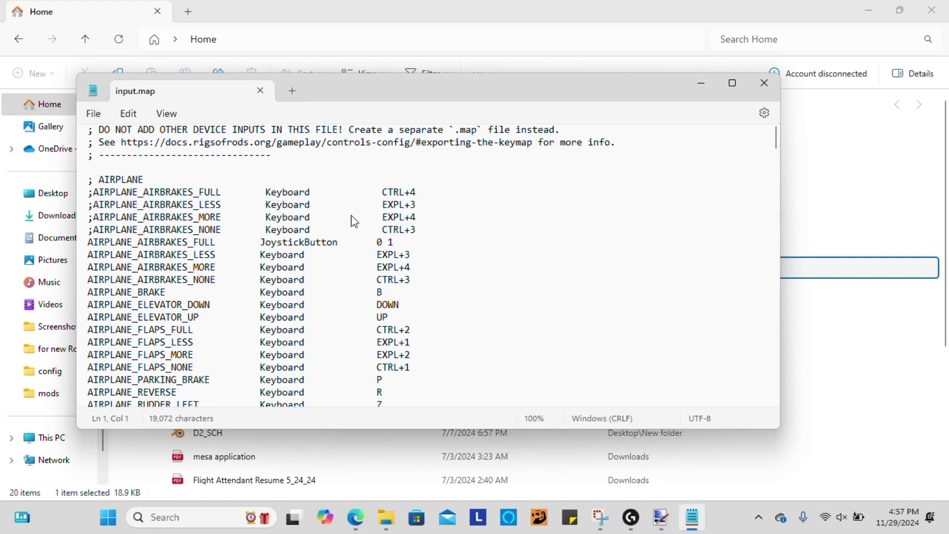
Step: Change the JoystickButton value of the active AIRPLANE_AIRBRAKES_FULL line to 0 0
scroll(352, 217, down, 3)
scroll(352, 218, up, 9)
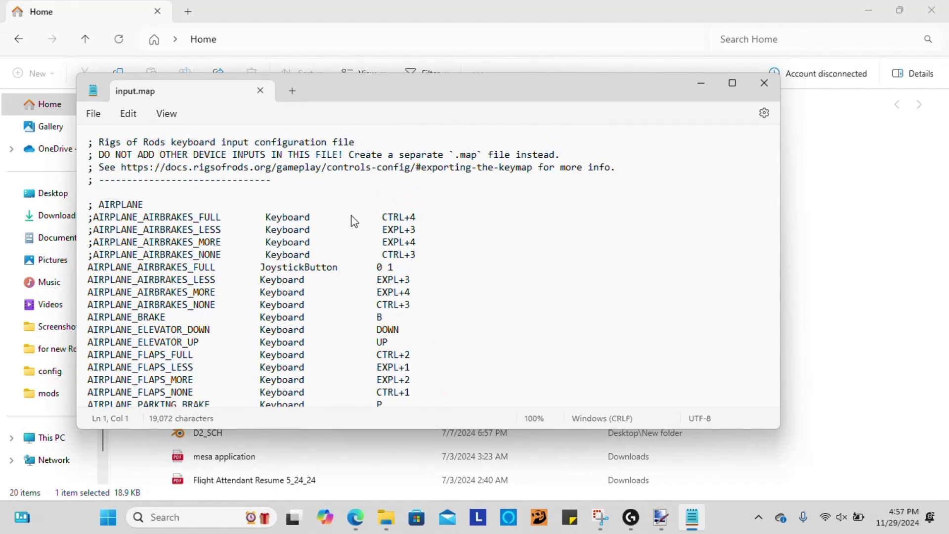
click(414, 270)
drag(402, 269, 275, 279)
click(255, 267)
click(399, 267)
key(BackSpace)
text(0)
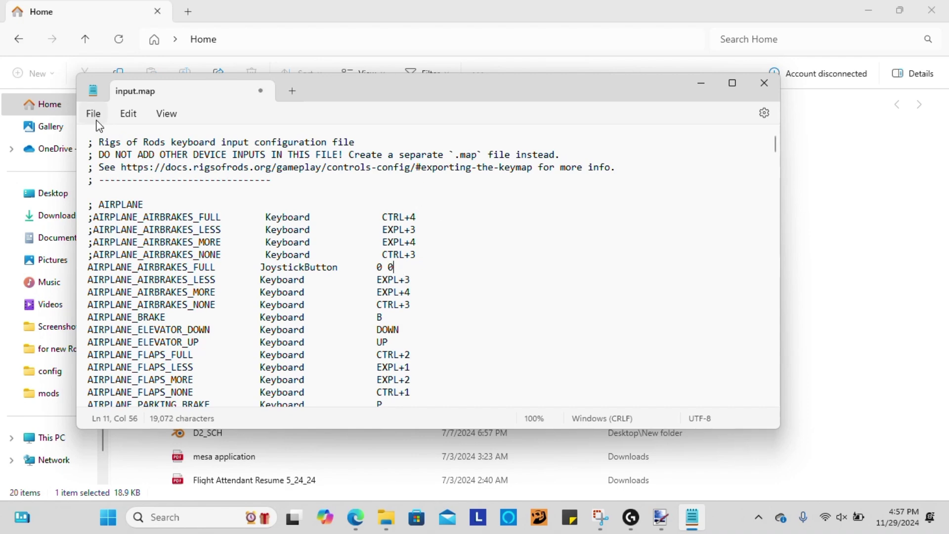
Step: Replace the keyboard assignment of the active AIRPLANE_AIRBRAKES_LESS line with JoystickButton 0 2, checking the button number in the paint.net wheel layout
scroll(206, 248, down, 4)
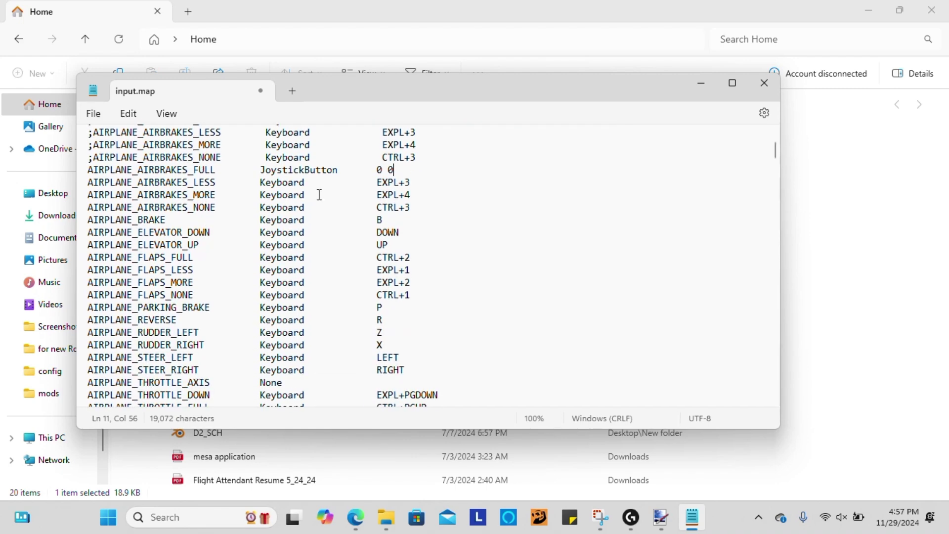
scroll(318, 199, up, 1)
drag(418, 182, 261, 182)
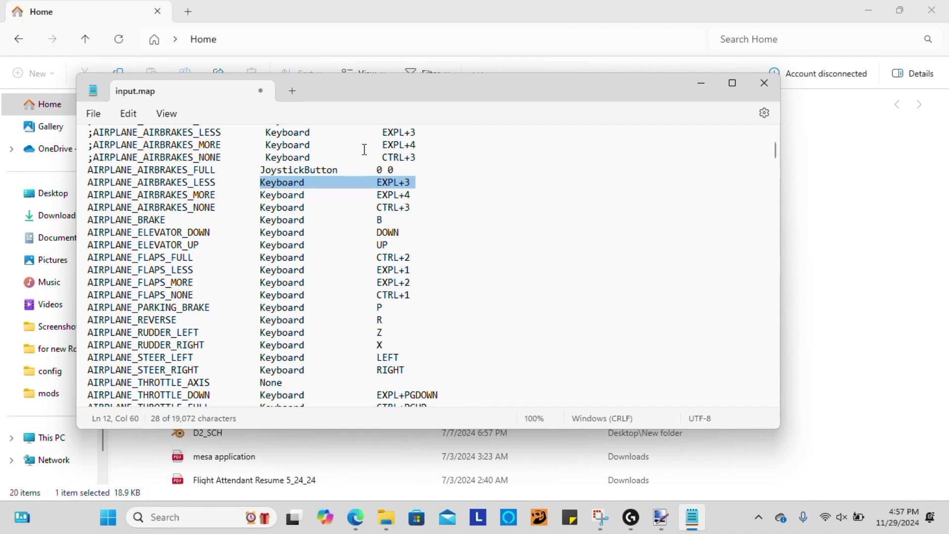
text(Jos)
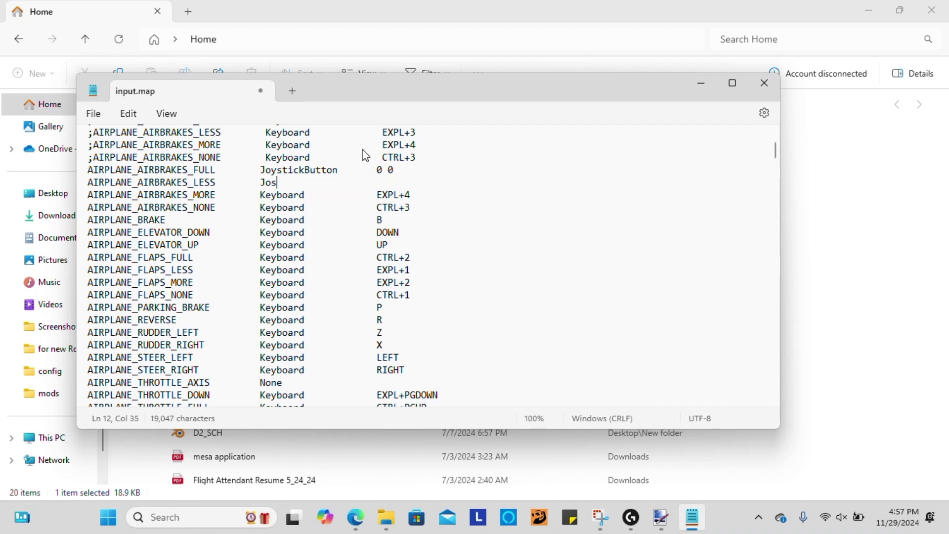
key(BackSpace)
text(ystickButton)
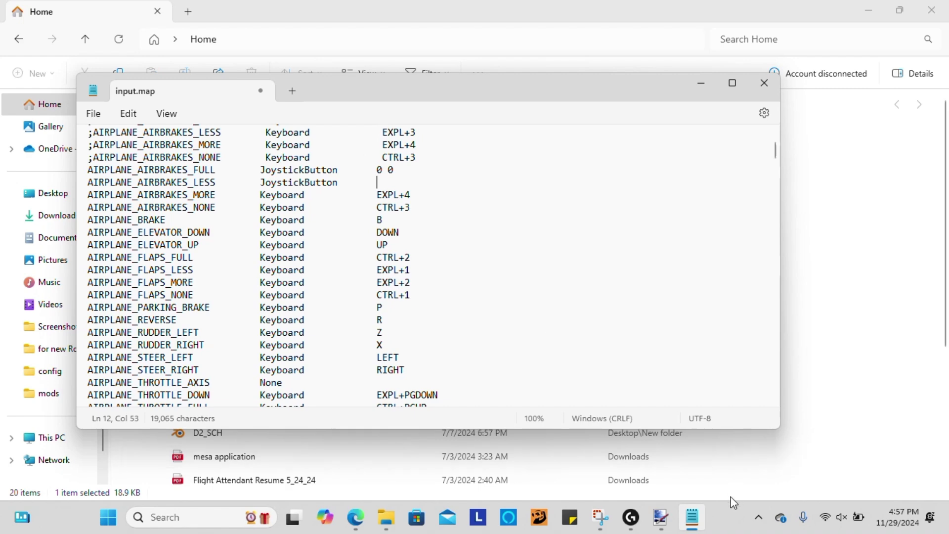
click(667, 527)
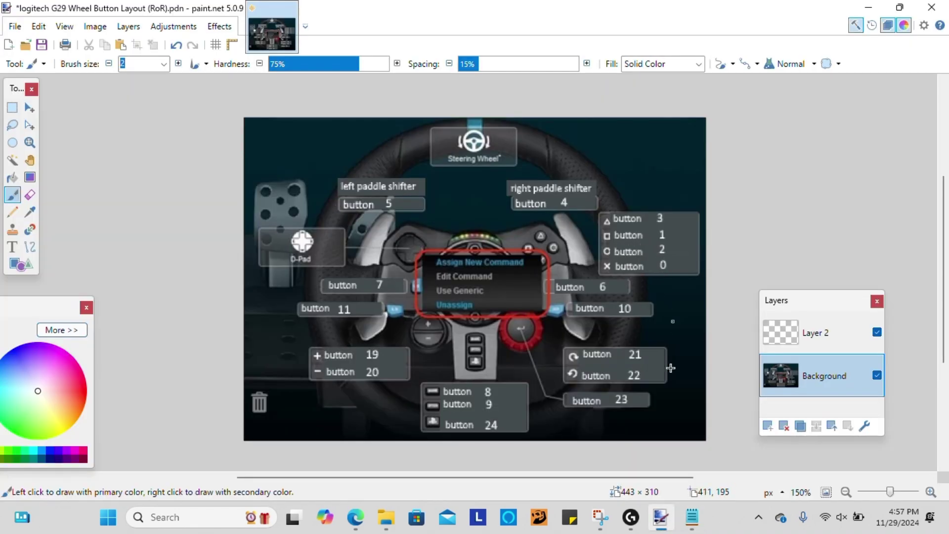
click(693, 517)
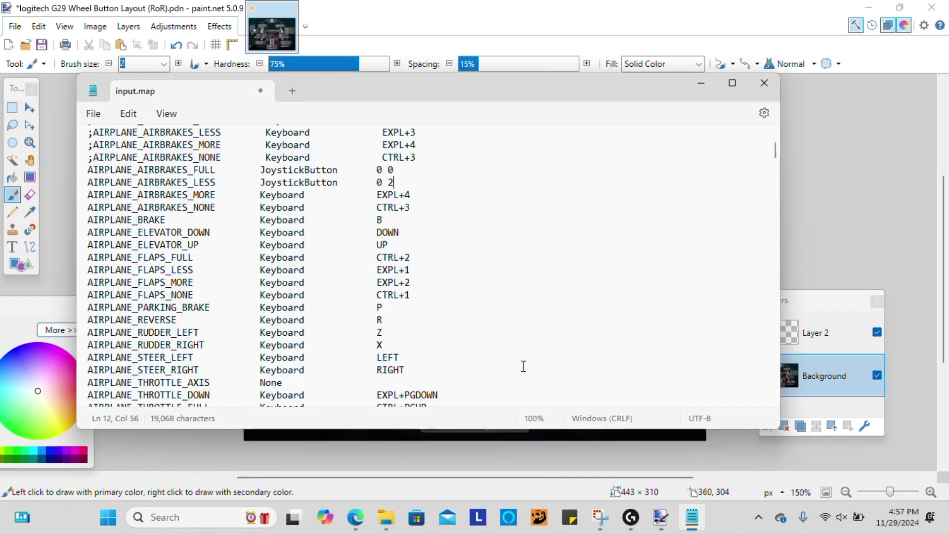
Step: Examine the joystick axis and slider entries of TRUCK_ACCELERATE and TRUCK_BRAKE in the TRUCK section of input.map
scroll(379, 204, down, 2)
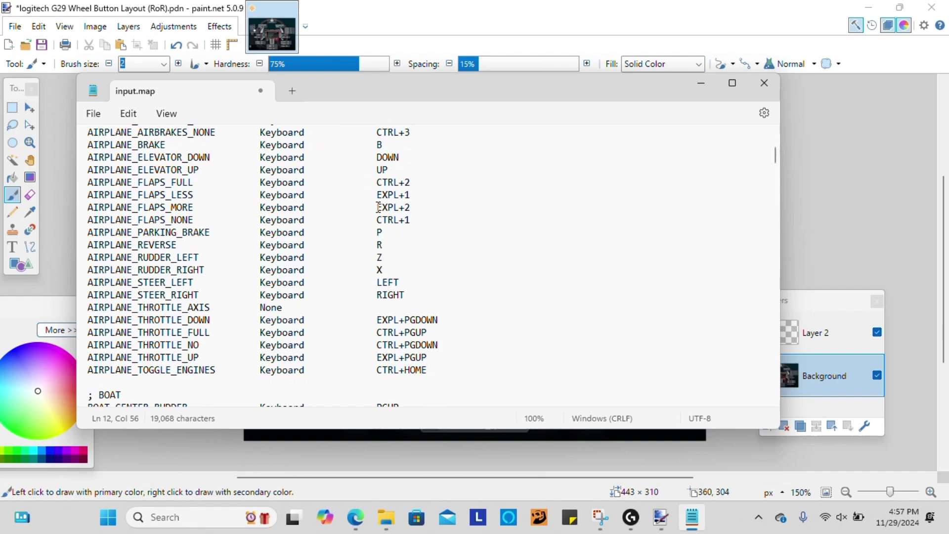
scroll(378, 204, down, 18)
scroll(385, 216, down, 20)
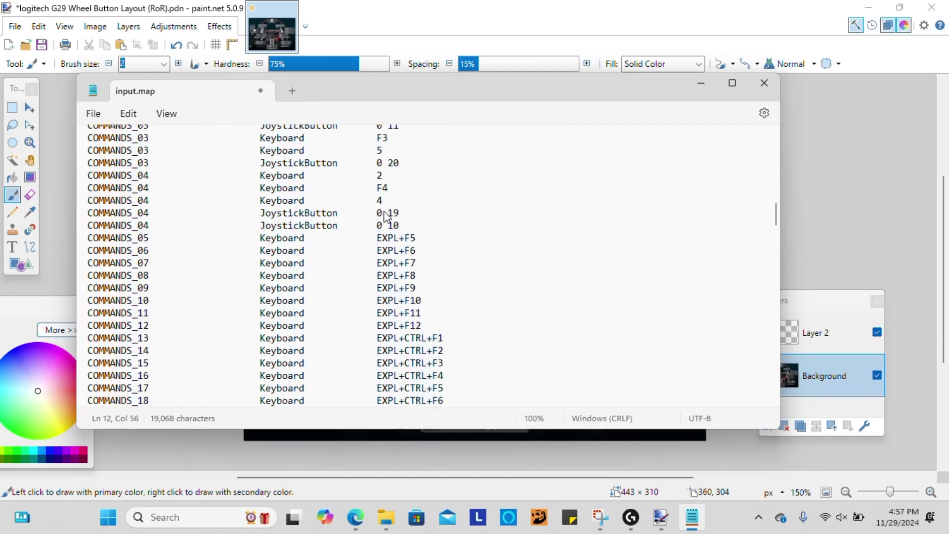
scroll(384, 217, down, 20)
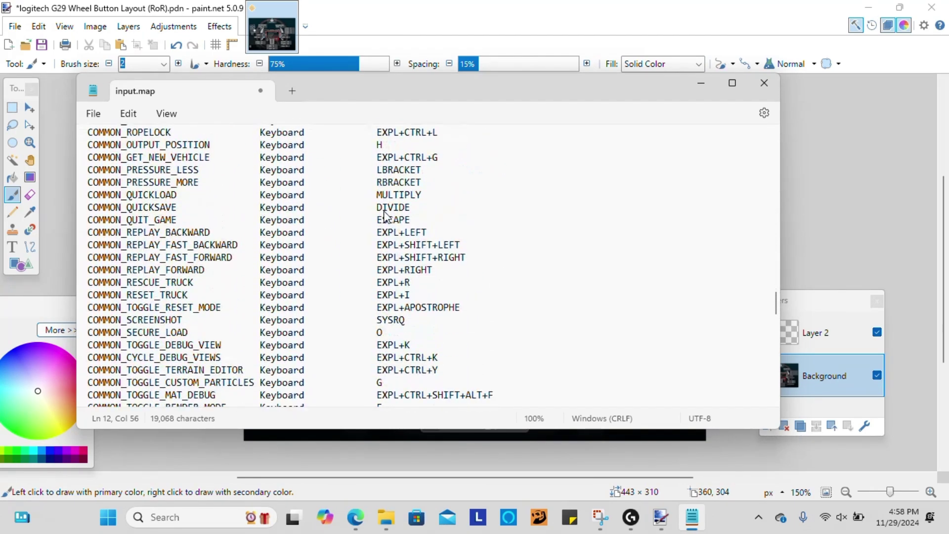
scroll(385, 216, up, 2)
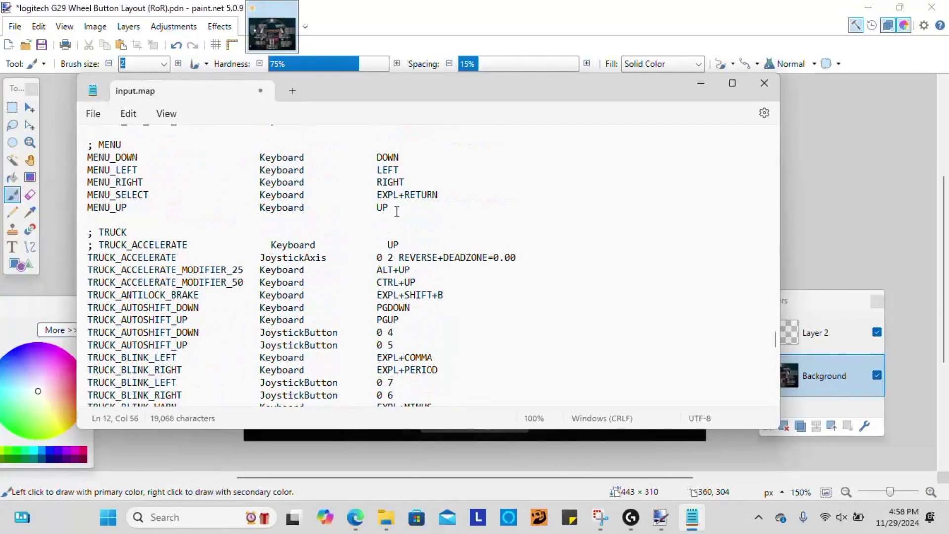
drag(516, 257, 82, 265)
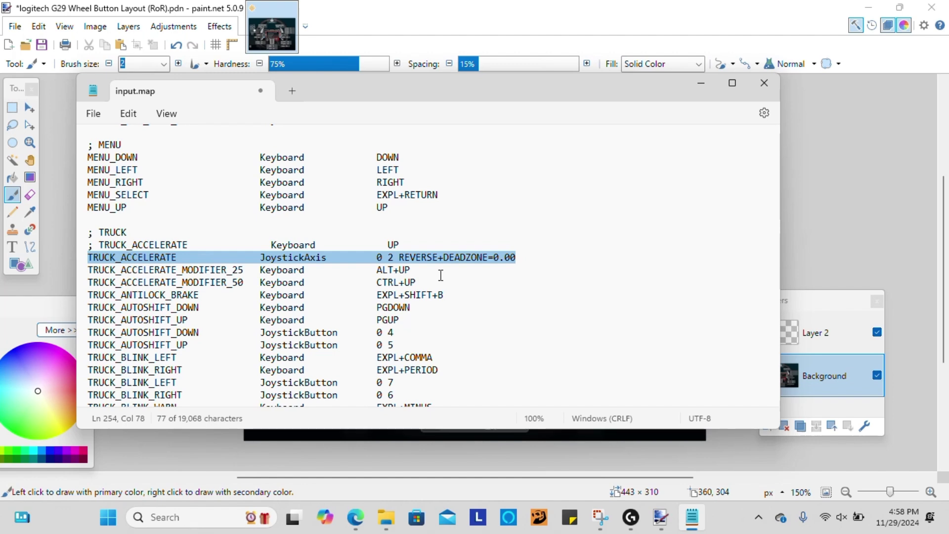
scroll(423, 296, down, 2)
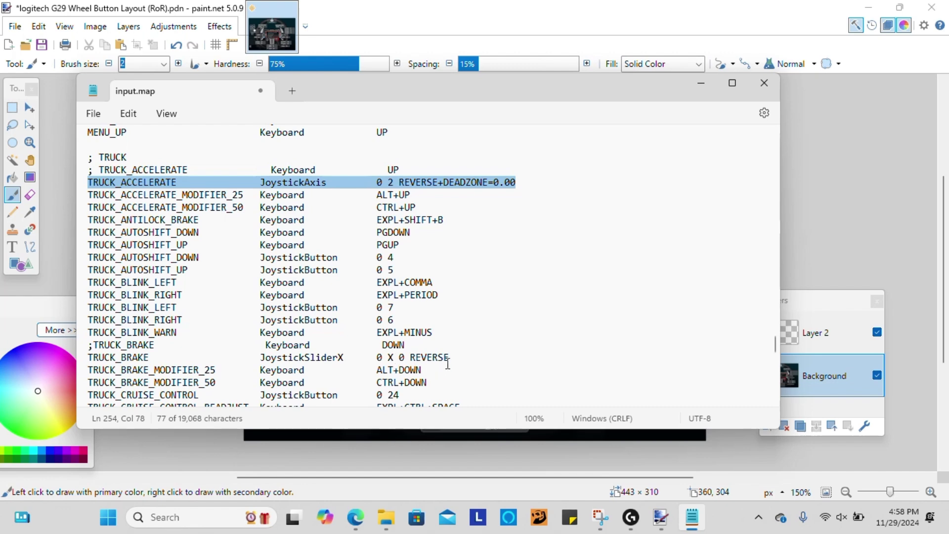
drag(456, 360, 262, 369)
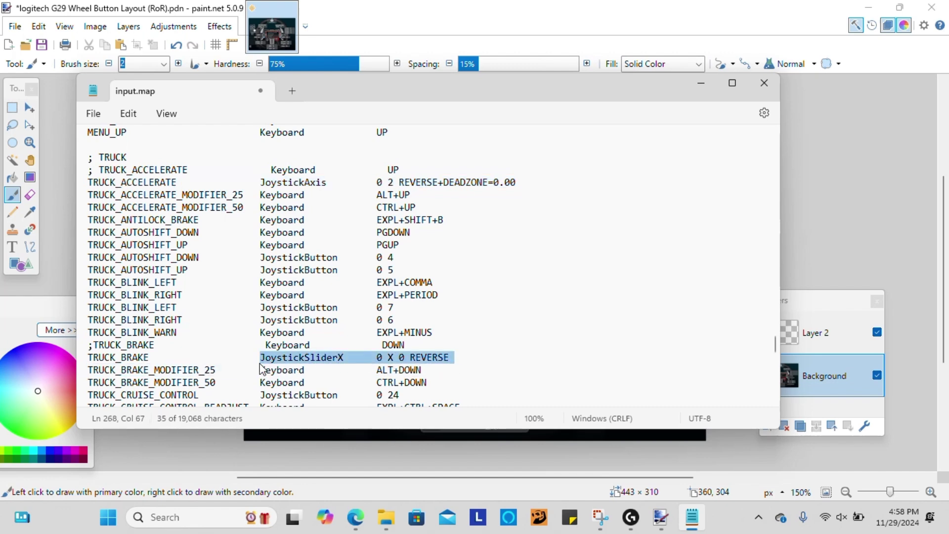
click(454, 357)
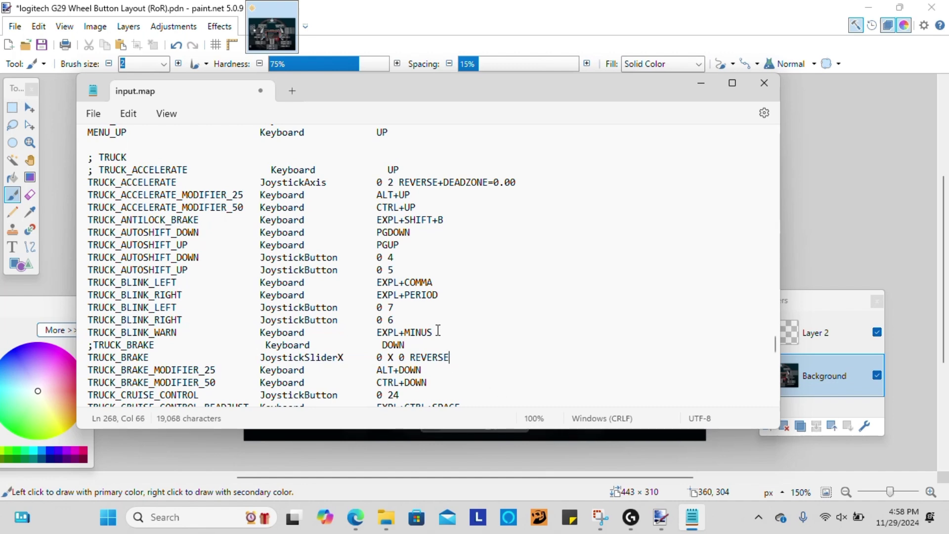
Step: Open the Logitech G29 Driving Force Racing Wheel MAP file from Documents, My Games, Rigs of Rods, config in File Explorer
mouse_move(388, 532)
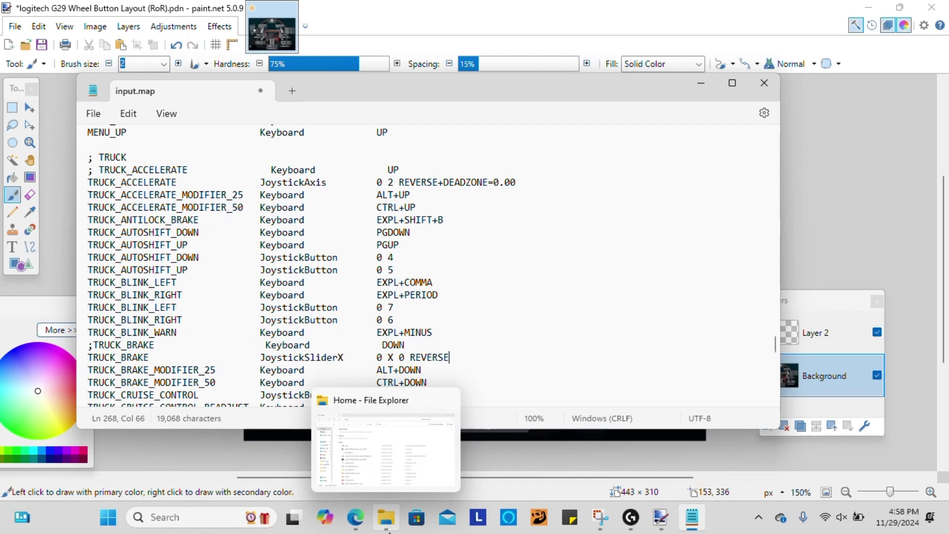
click(388, 531)
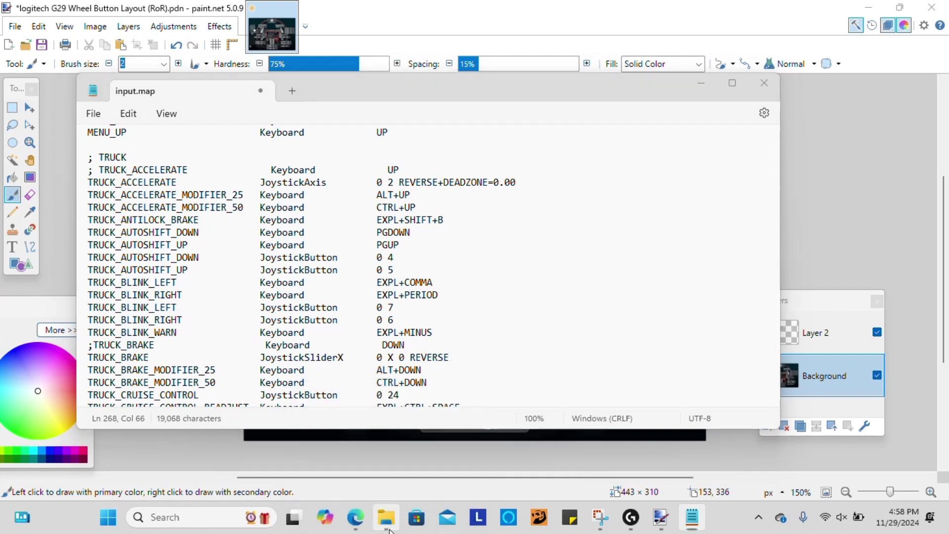
click(44, 240)
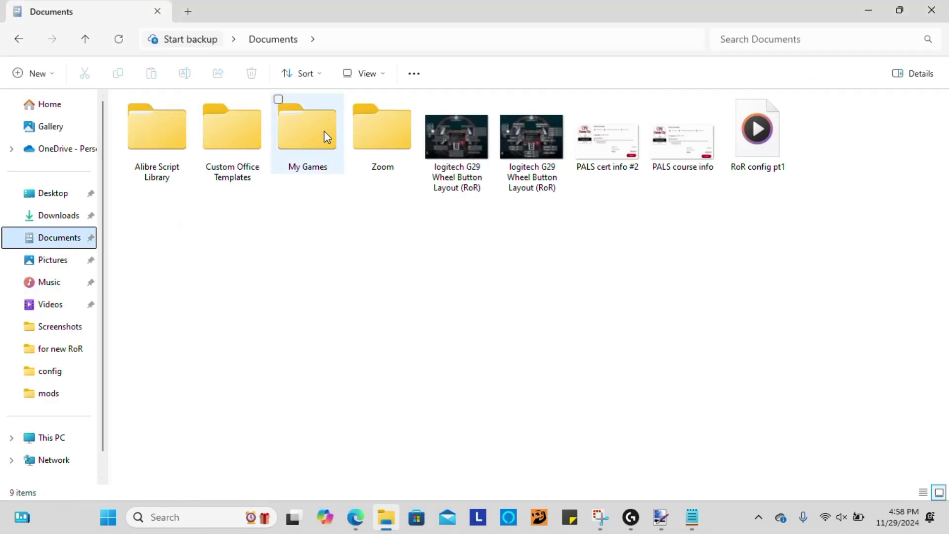
double_click(320, 133)
double_click(275, 127)
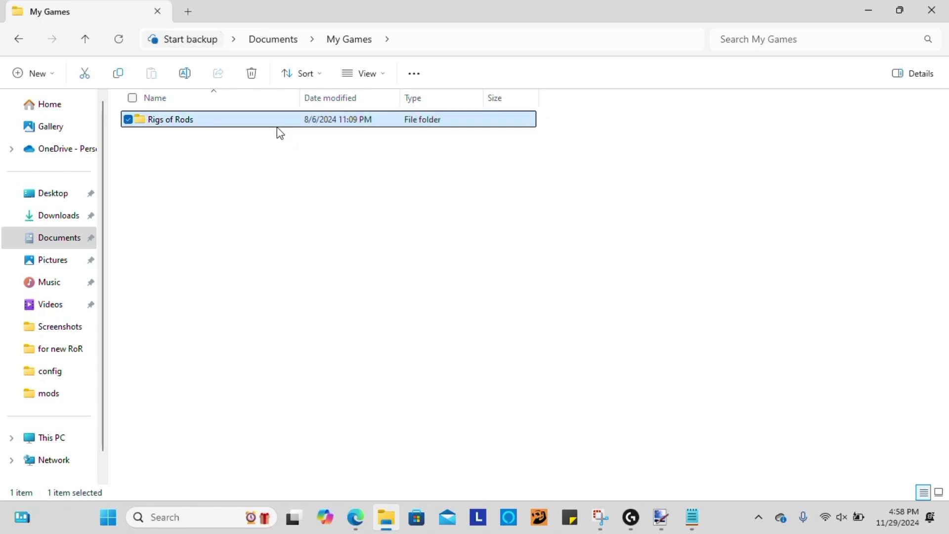
click(236, 143)
double_click(236, 144)
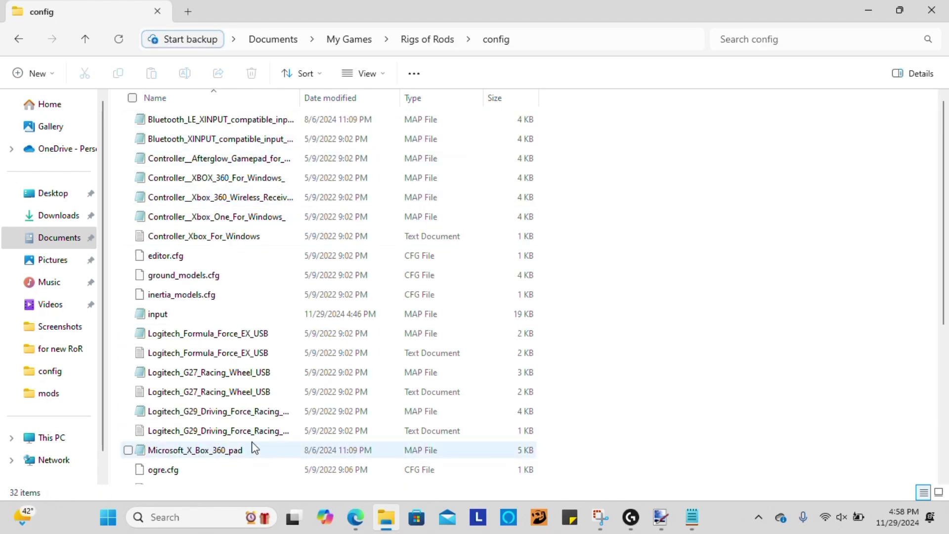
double_click(236, 412)
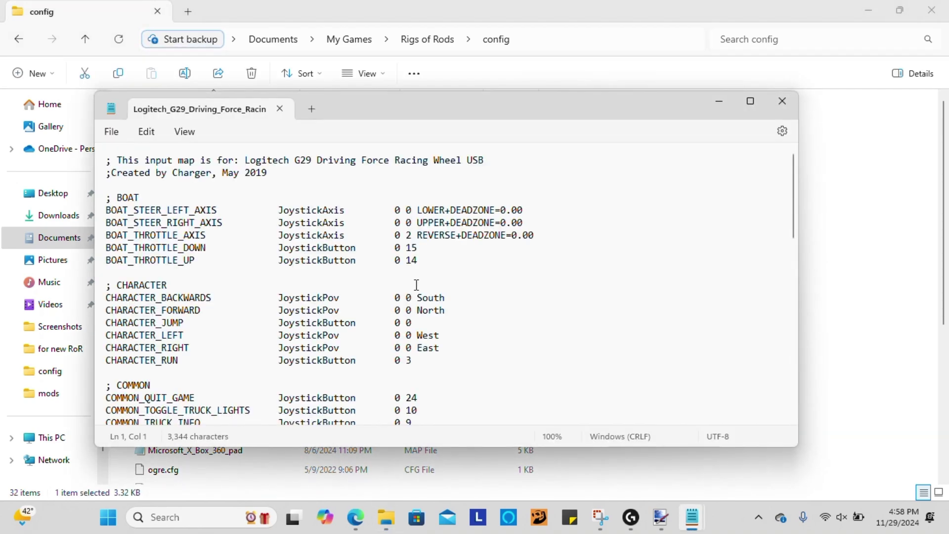
Step: Review the TRUCK_ACCELERATE, TRUCK_BRAKE and TRUCK_MANUAL_CLUTCH entries in the G29 map file and close it
scroll(458, 245, down, 11)
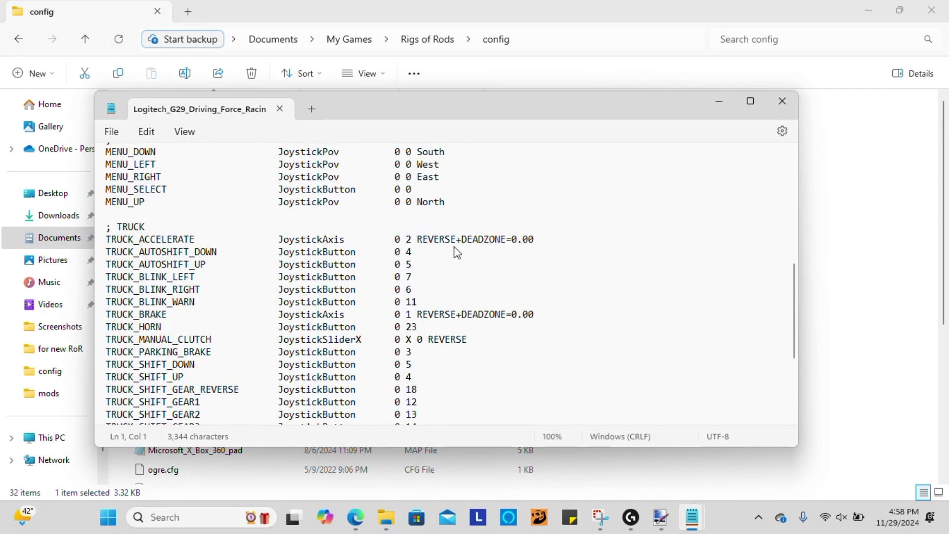
drag(539, 184, 300, 189)
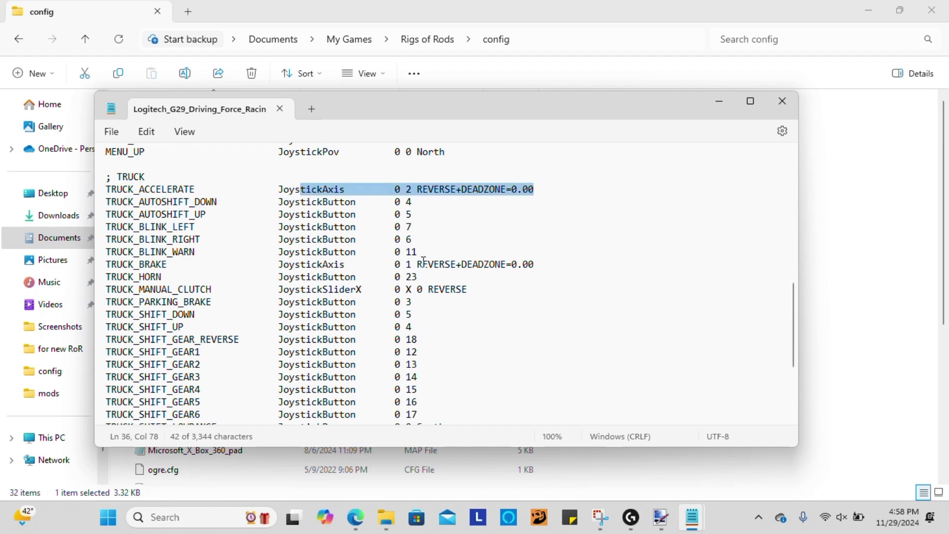
drag(511, 268, 301, 267)
drag(450, 290, 373, 289)
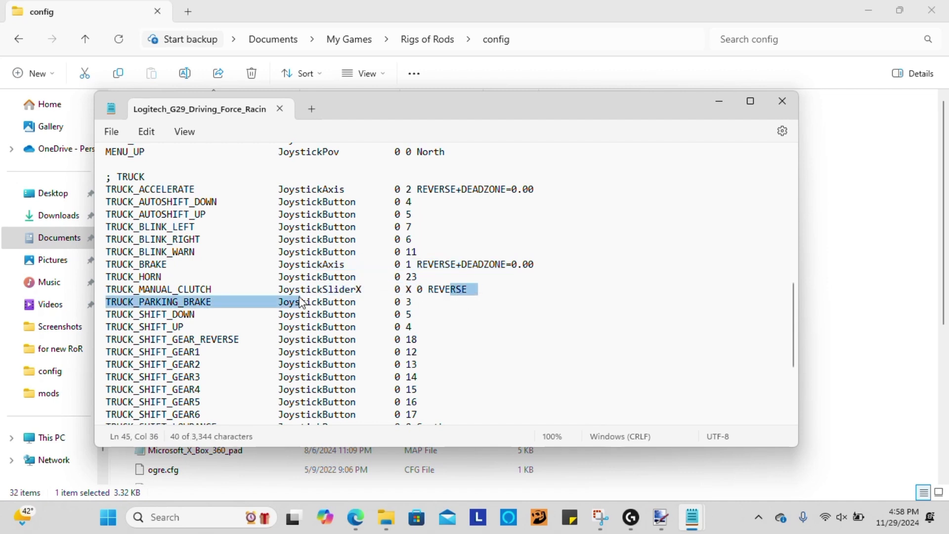
drag(301, 303, 281, 299)
click(445, 290)
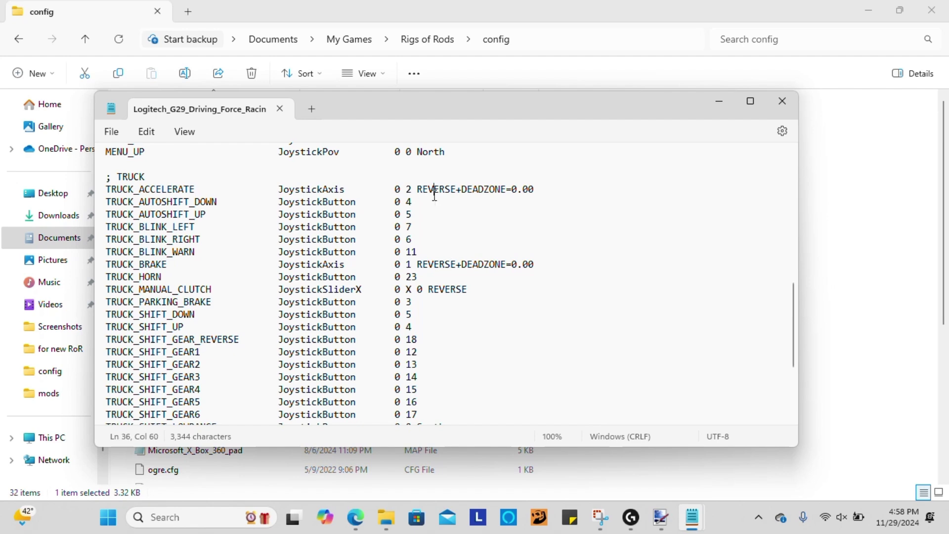
click(787, 109)
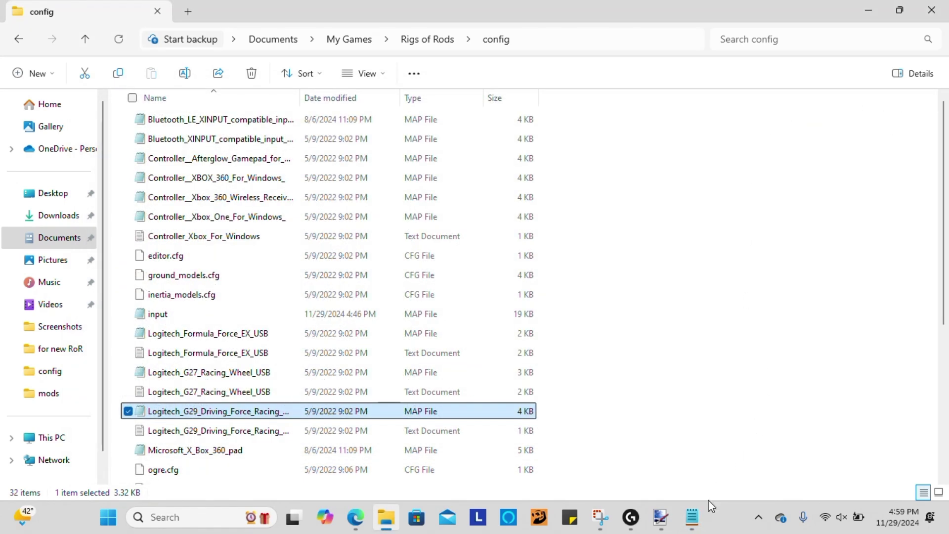
Step: Return to input.map, review its TRUCK_AUTOSHIFT joystick entries, and save and close the file
click(695, 525)
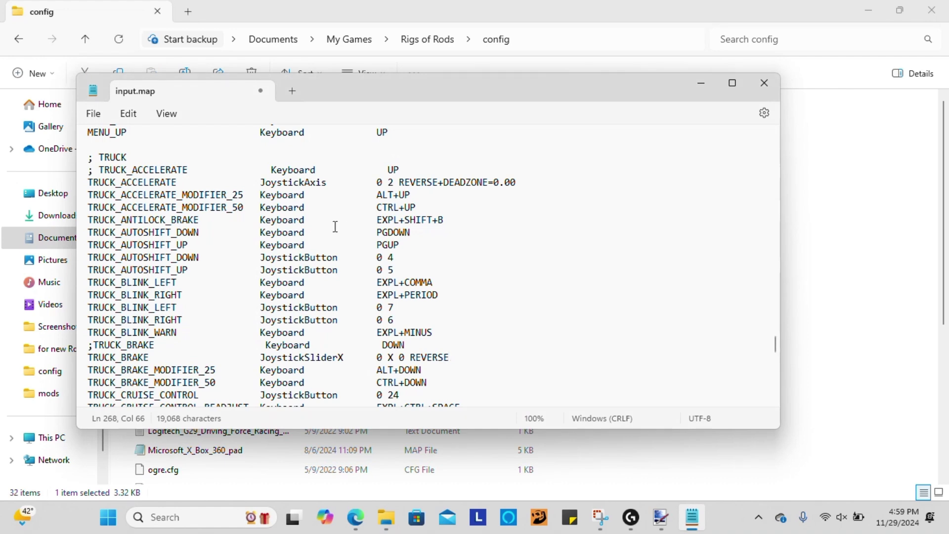
drag(279, 257, 392, 275)
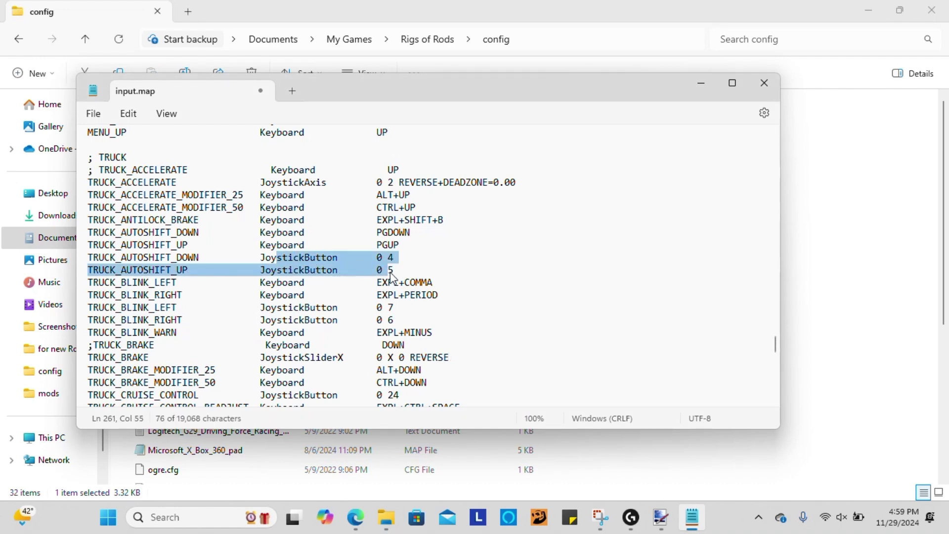
scroll(391, 275, down, 4)
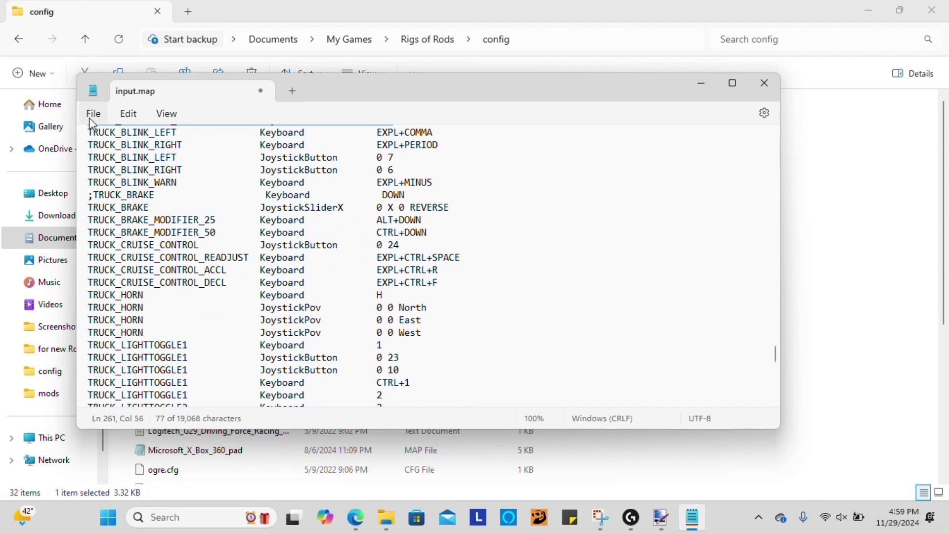
click(91, 114)
click(132, 209)
click(764, 83)
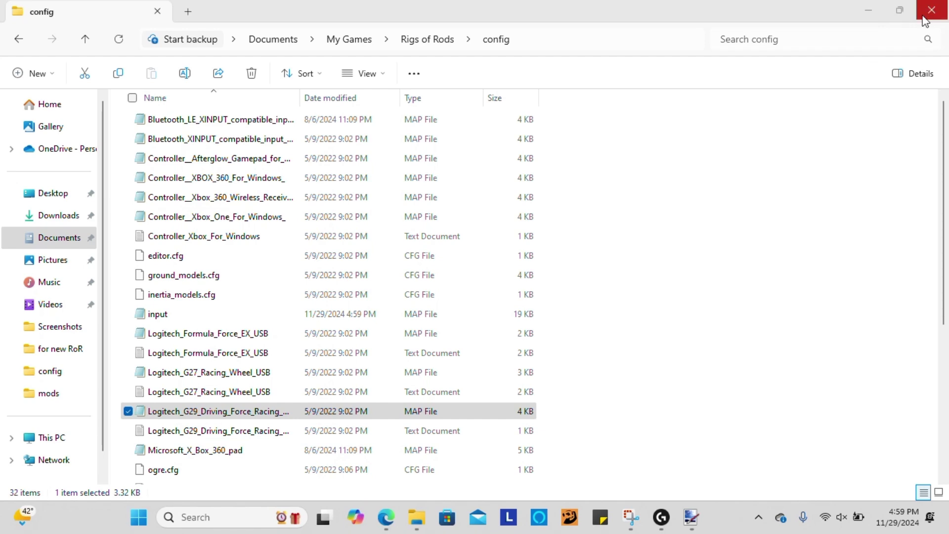
Step: Minimize File Explorer, paint.net and the browser, and load a flat grid terrain from the Rigs of Rods loader
click(872, 21)
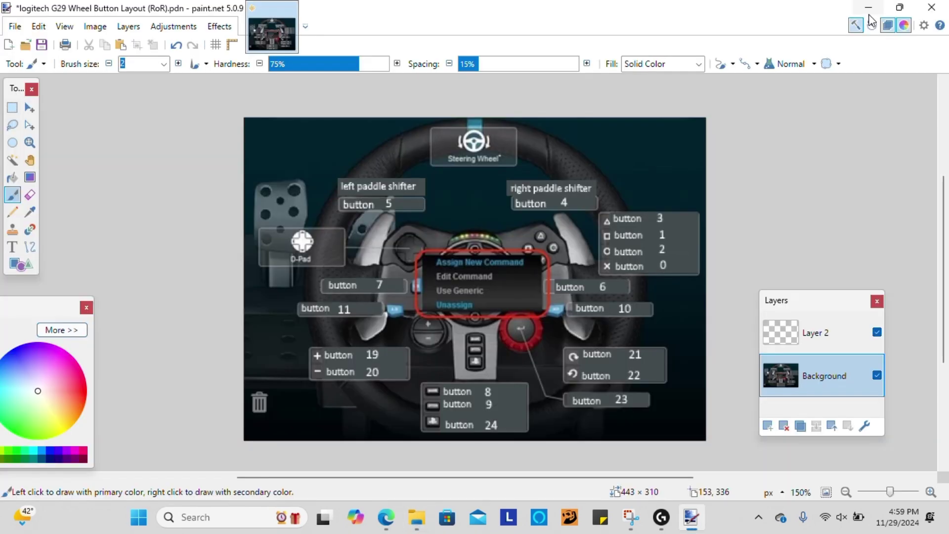
click(868, 7)
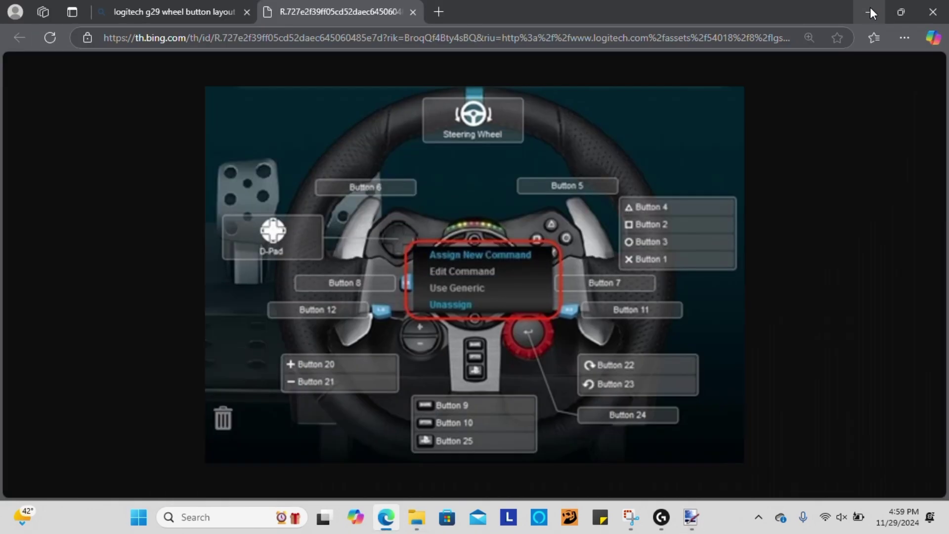
click(869, 14)
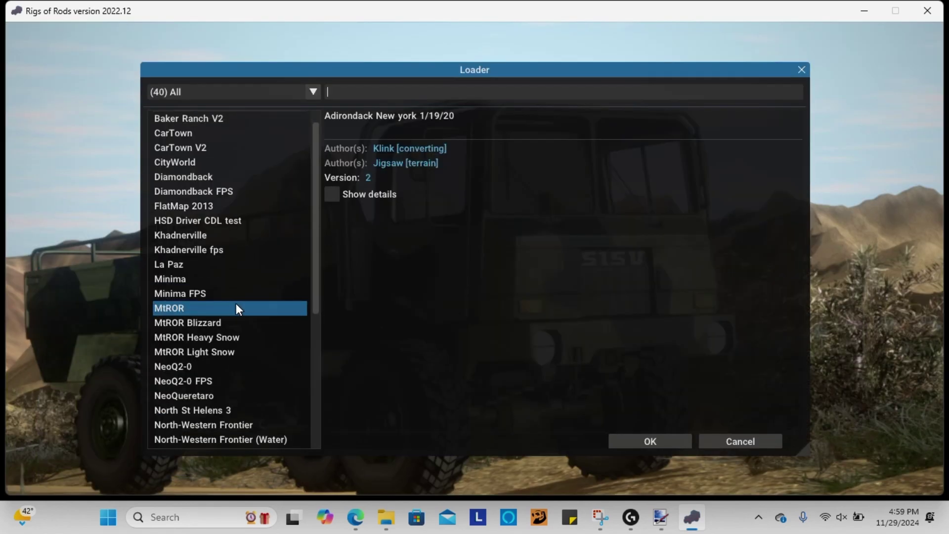
scroll(235, 308, down, 3)
double_click(229, 330)
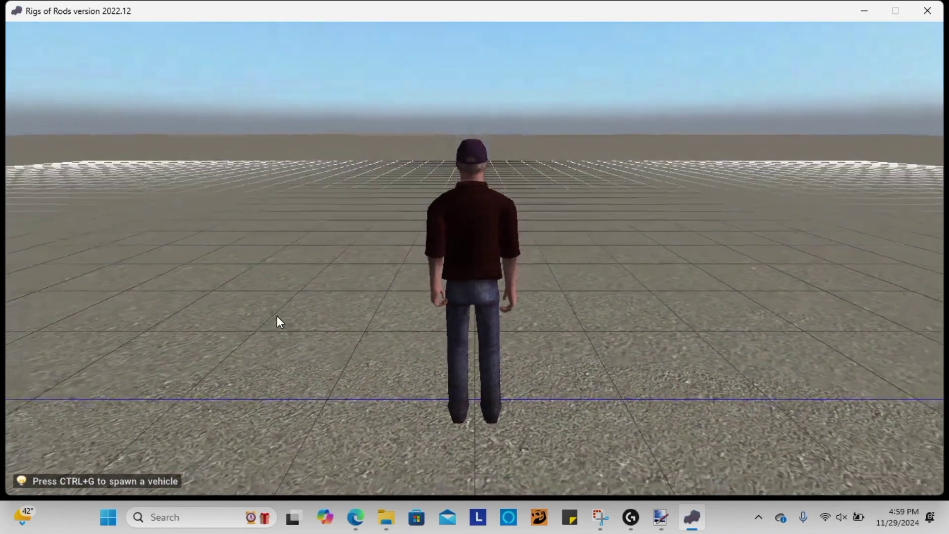
Step: Spawn the 20 - 2004 BlueBird AA A3FE school bus on the grid terrain and switch to the driver's interior view
key(ctrl+g)
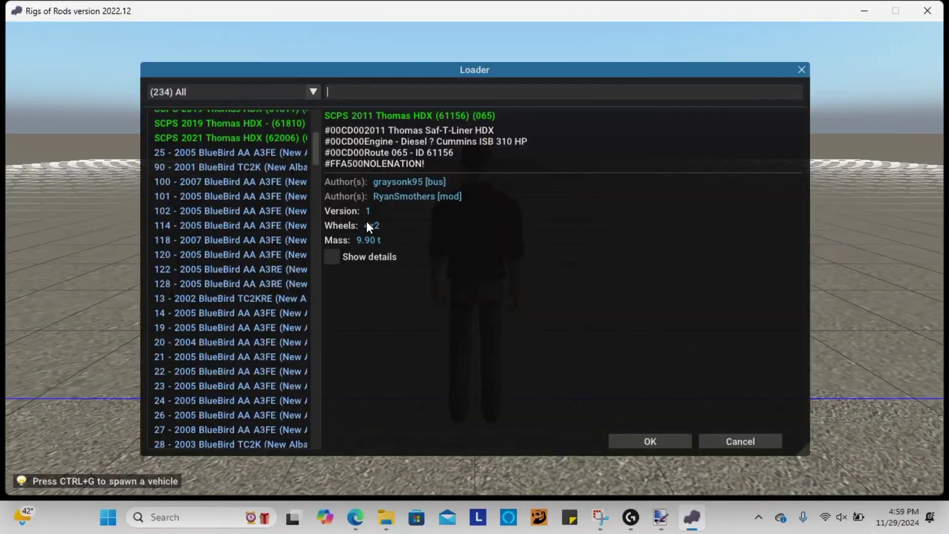
click(234, 343)
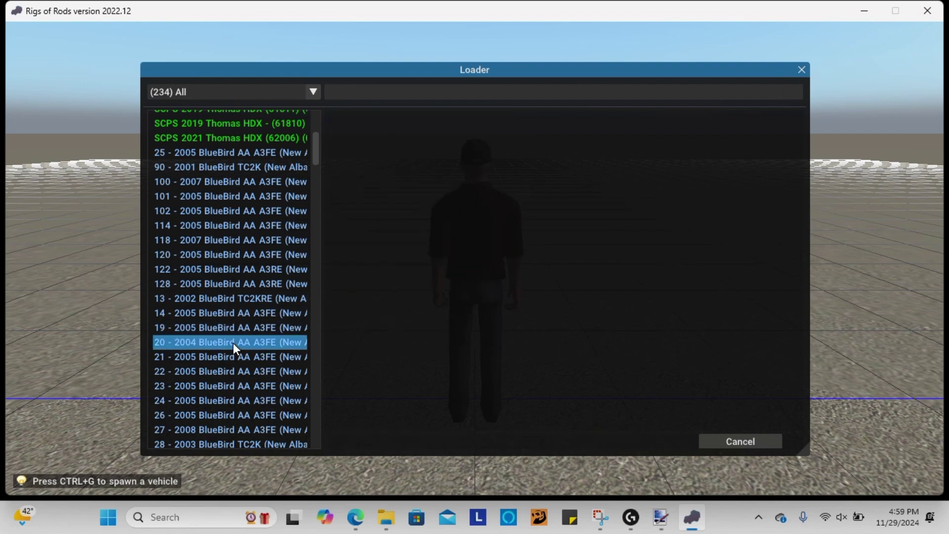
double_click(233, 342)
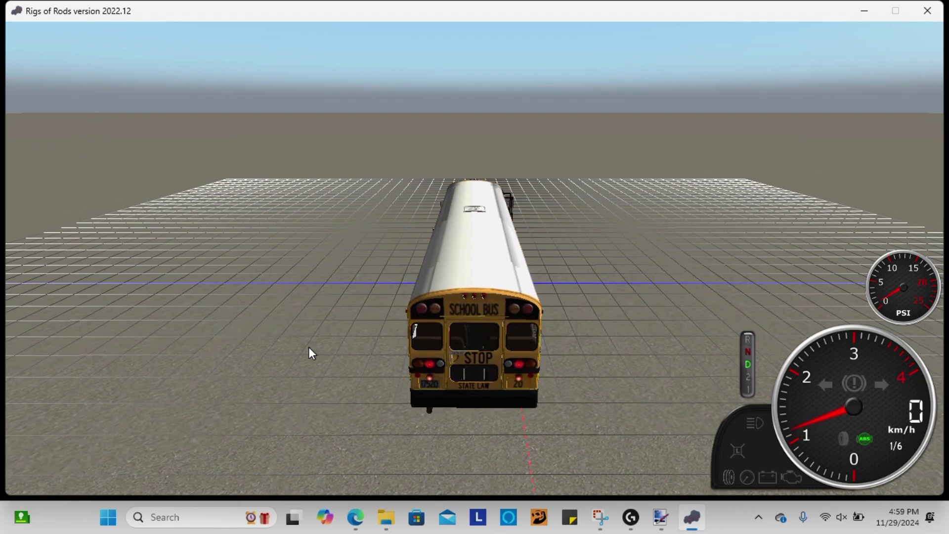
key(c)
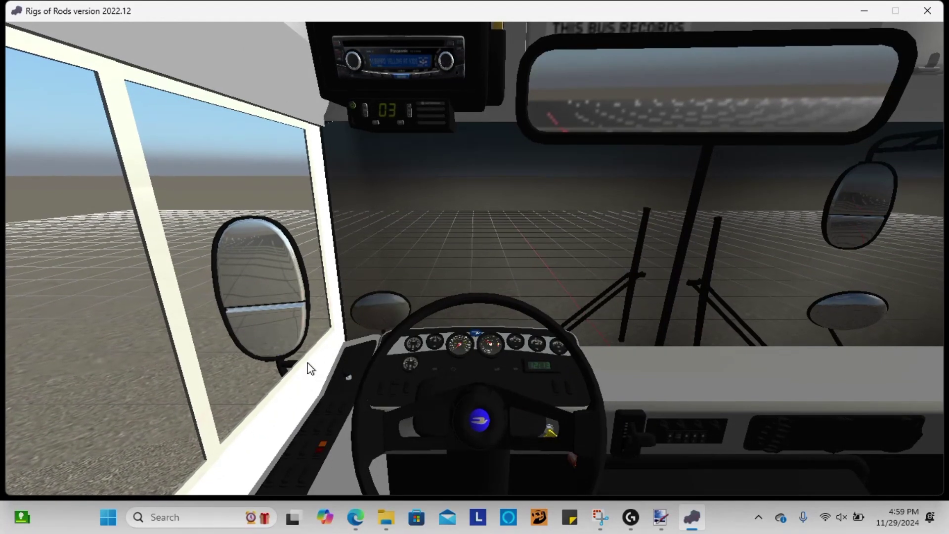
Step: Exit the Rigs of Rods simulation and bring up the Logitech G29 wheel button layout image in paint.net
mouse_move(376, 46)
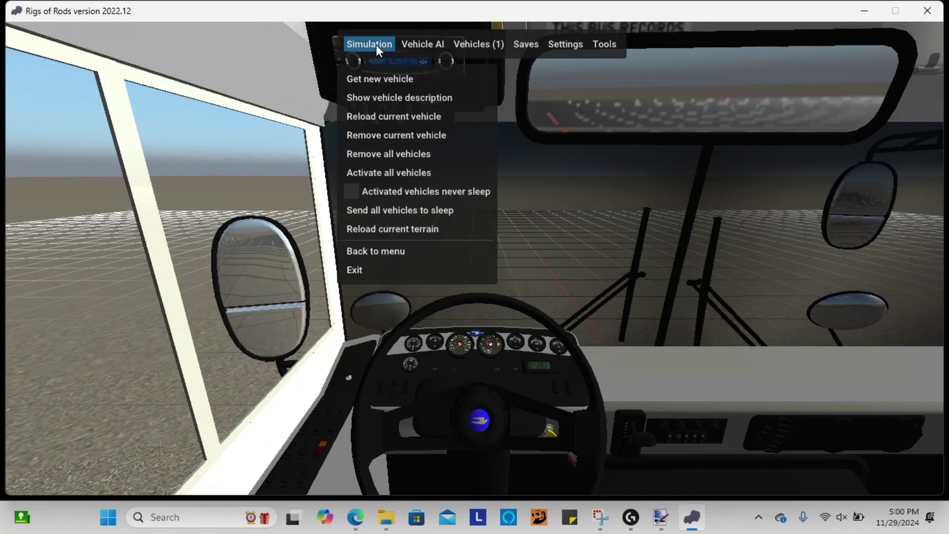
click(355, 270)
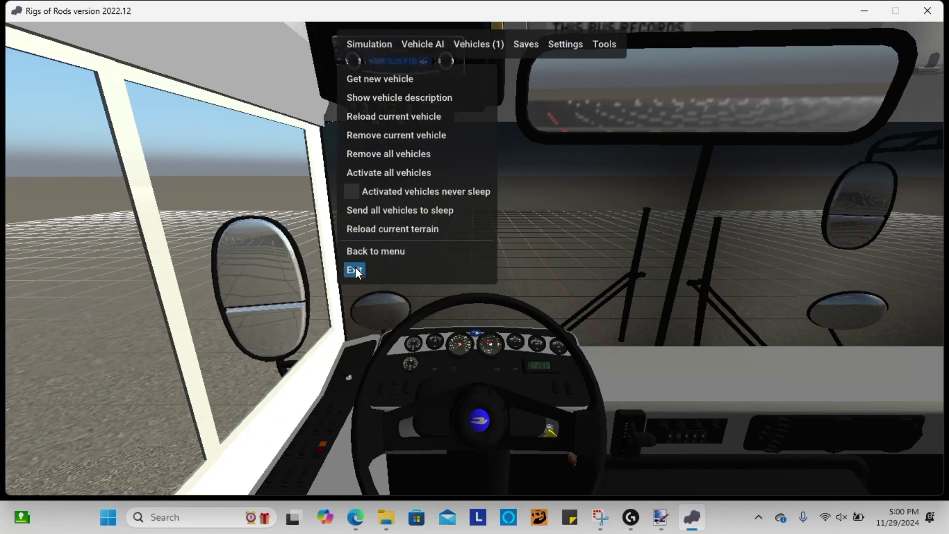
click(691, 517)
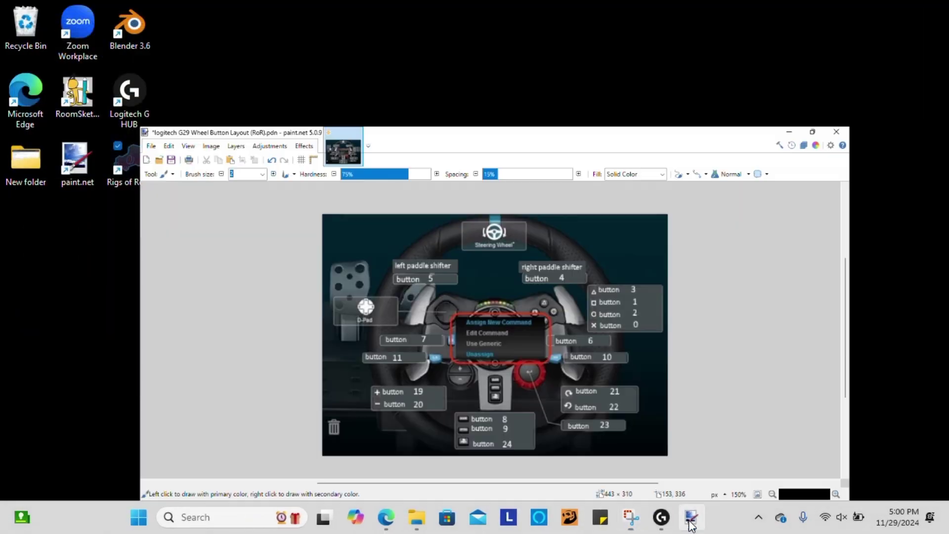